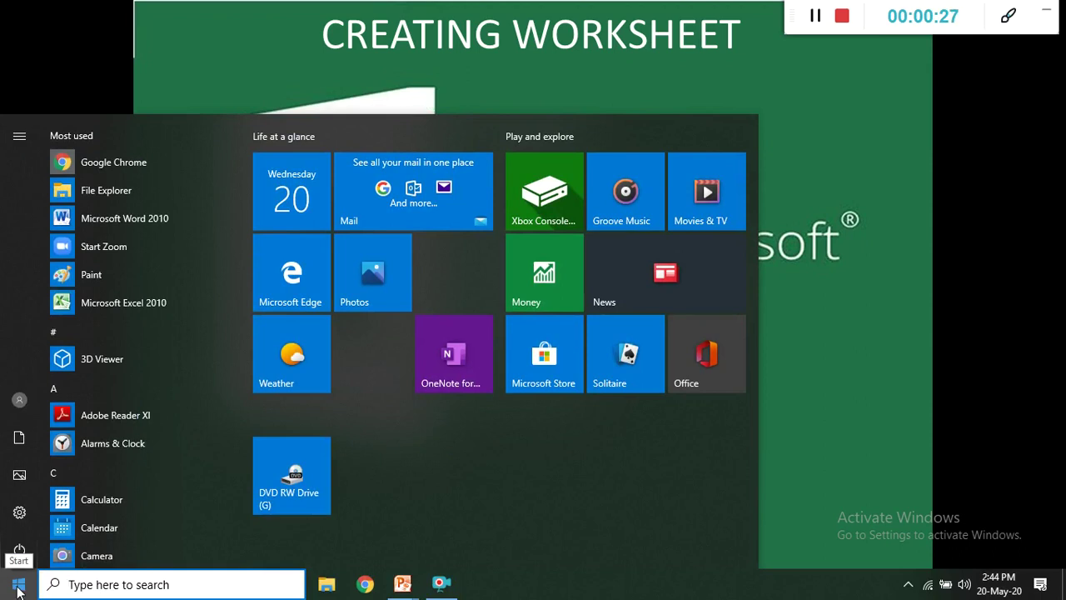
Open Microsoft Excel 2010 with a blank workbook and dismiss the Office activation wizard.
left_click(113, 300)
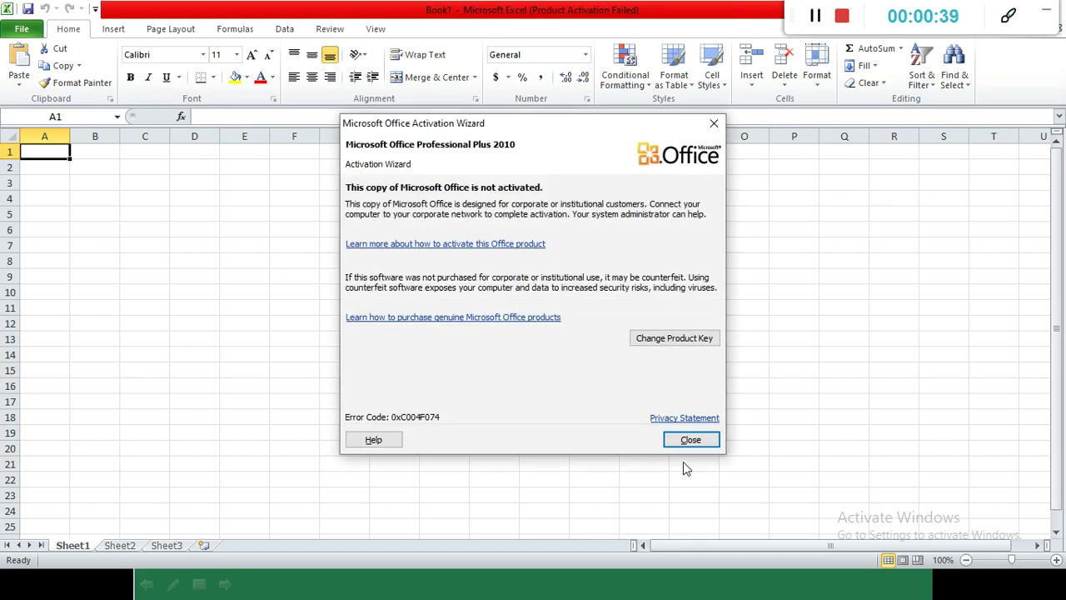
left_click(693, 444)
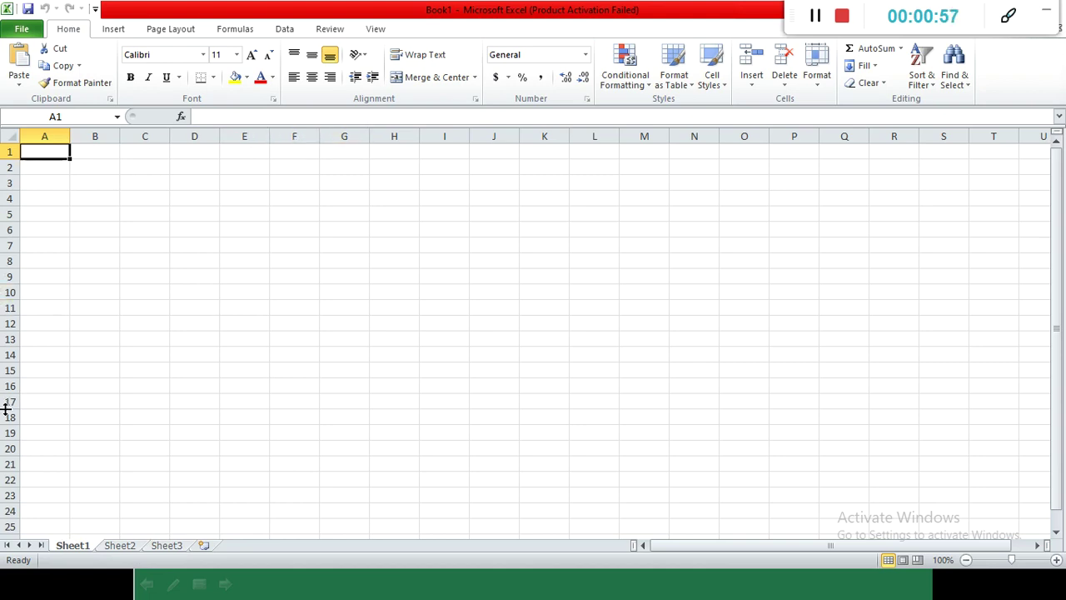
Select row 3, column C and cell E6 in turn to examine the sheet's rows, columns and cells.
left_click(7, 182)
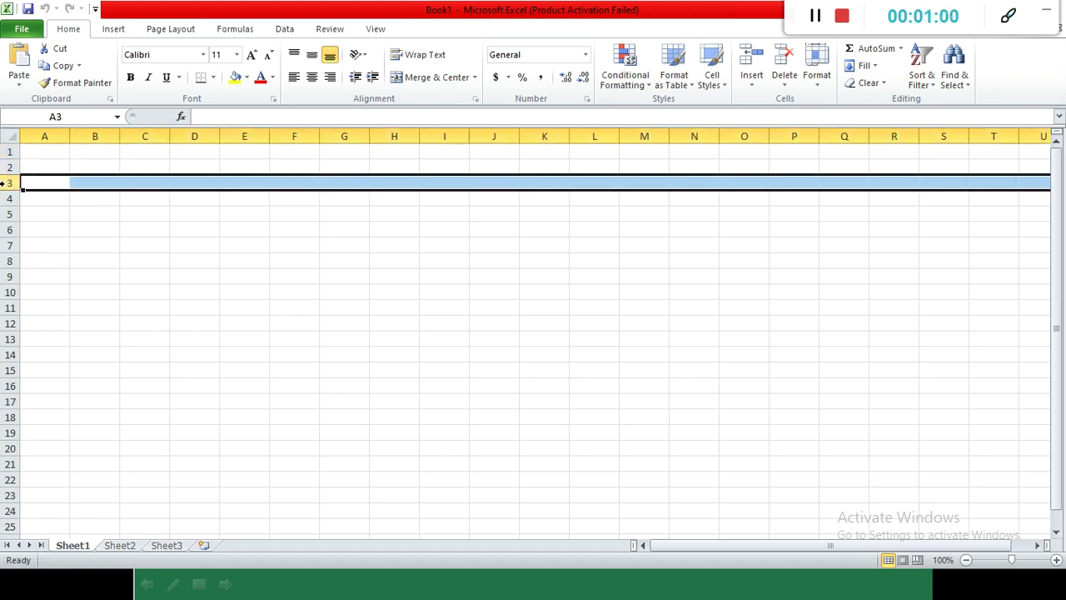
left_click(159, 136)
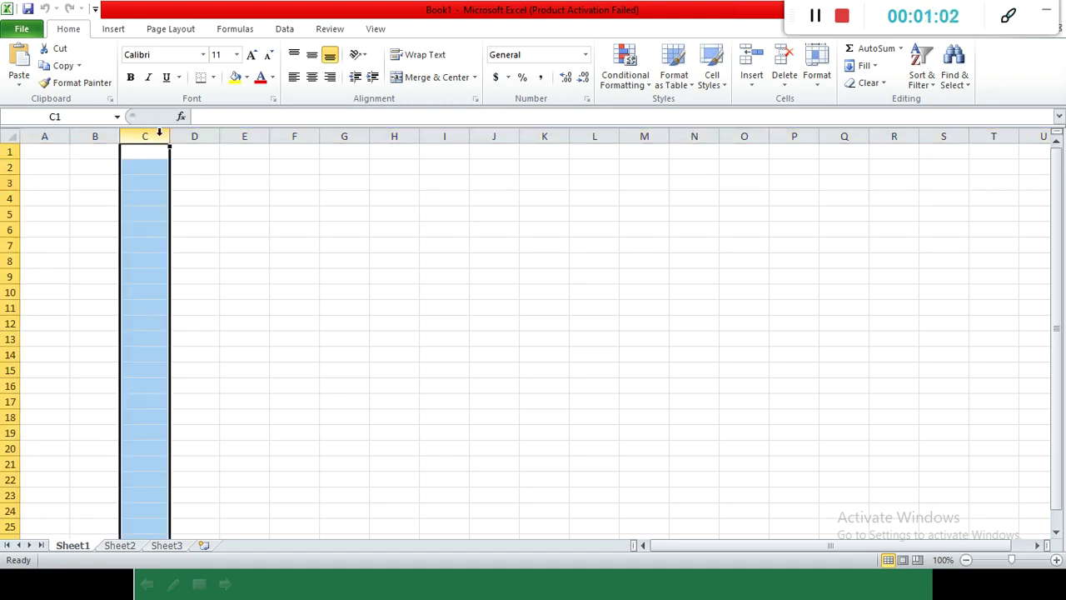
left_click(247, 234)
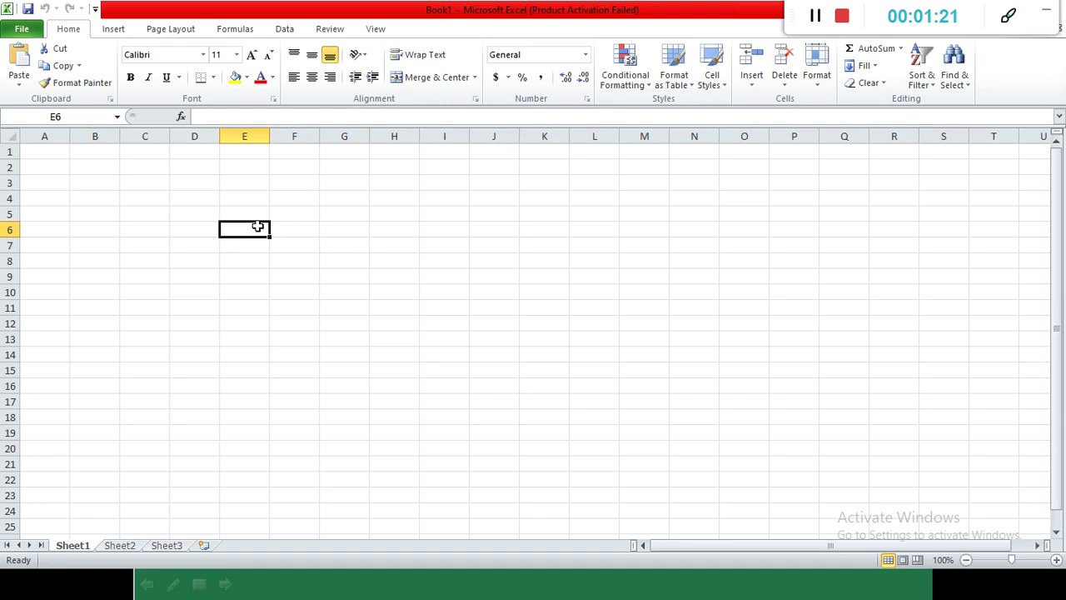
left_click(59, 151)
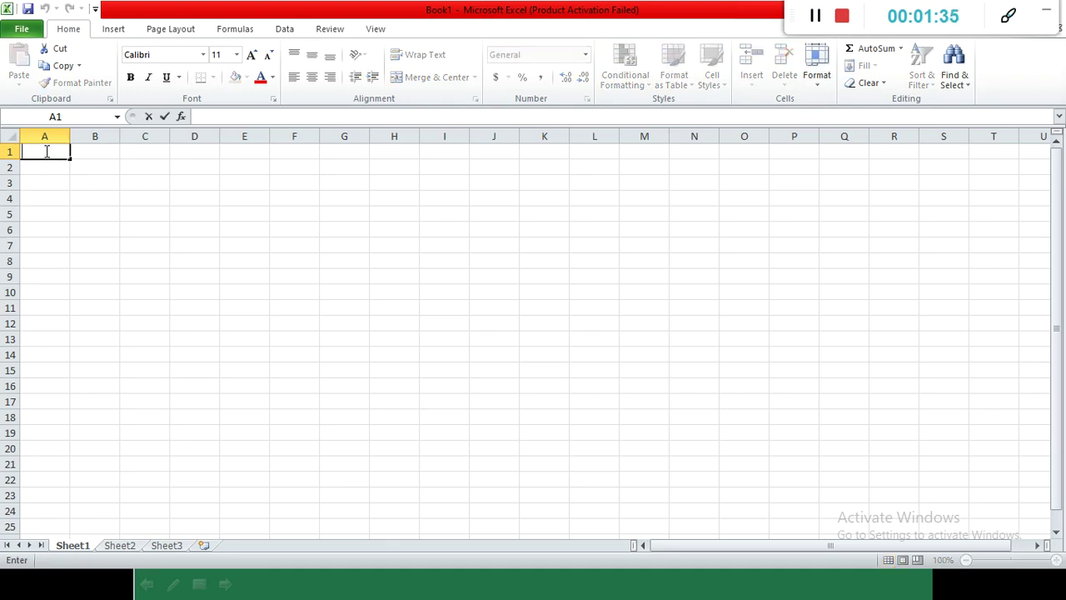
left_click(109, 154)
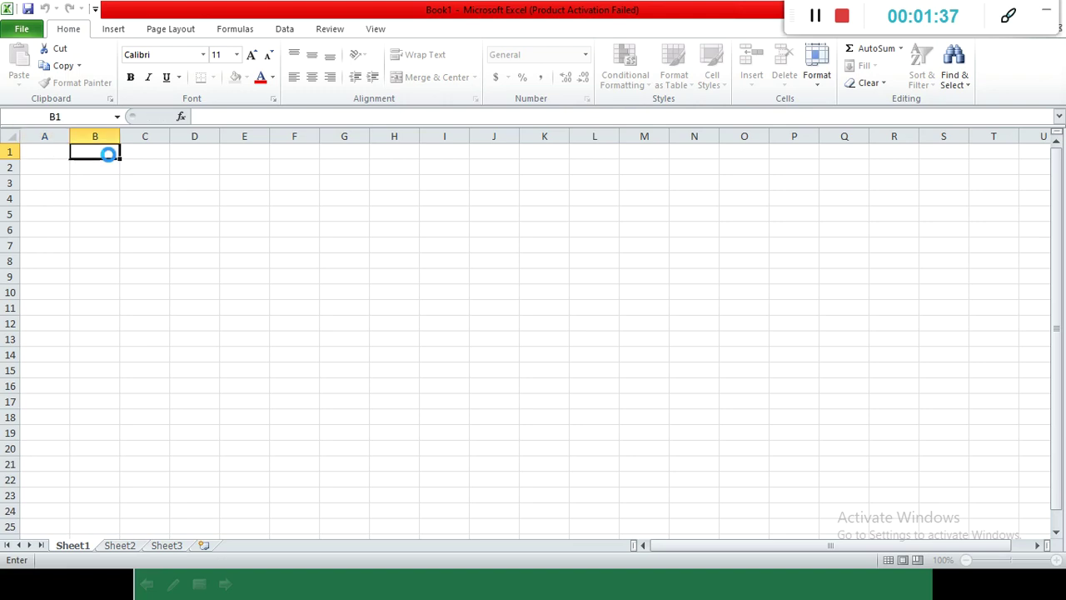
type("SS")
key("BackSpace")
key("BackSpace")
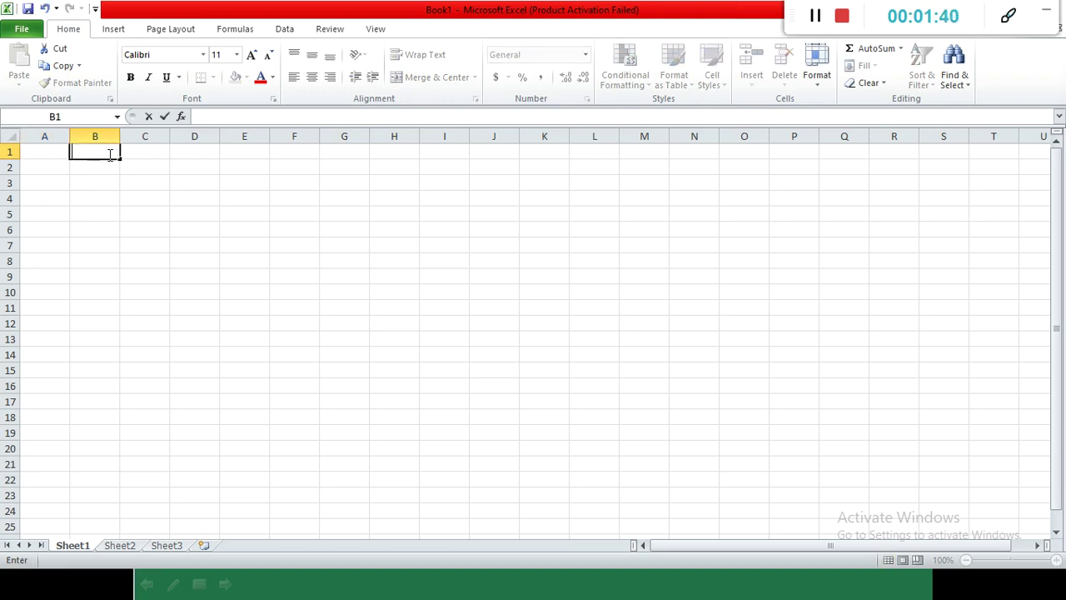
Enter the heading NAME in cell A1.
left_click(49, 151)
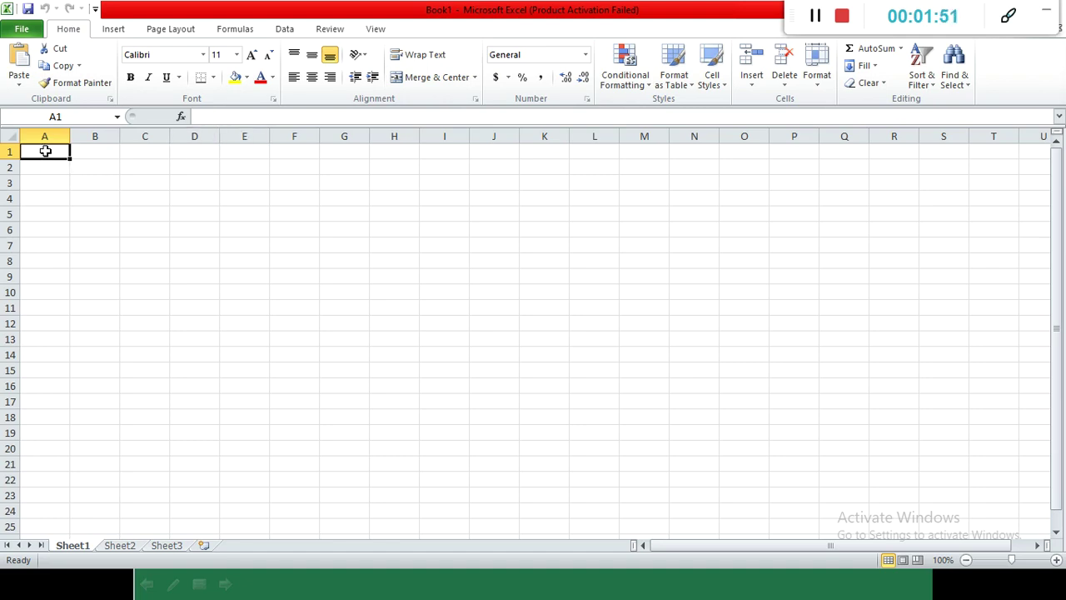
type("N")
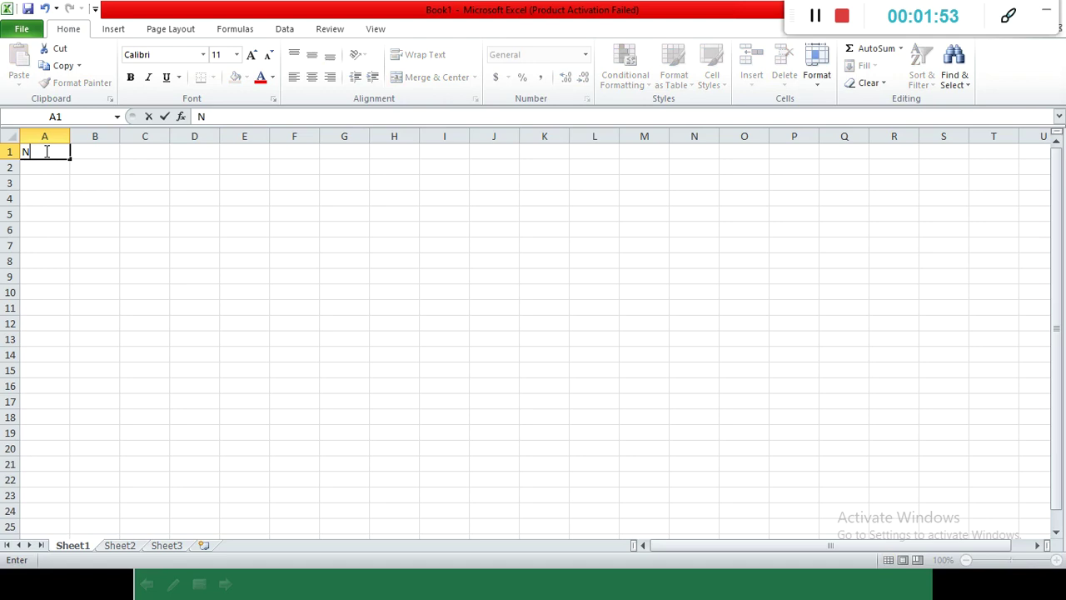
type("AME")
left_click(97, 154)
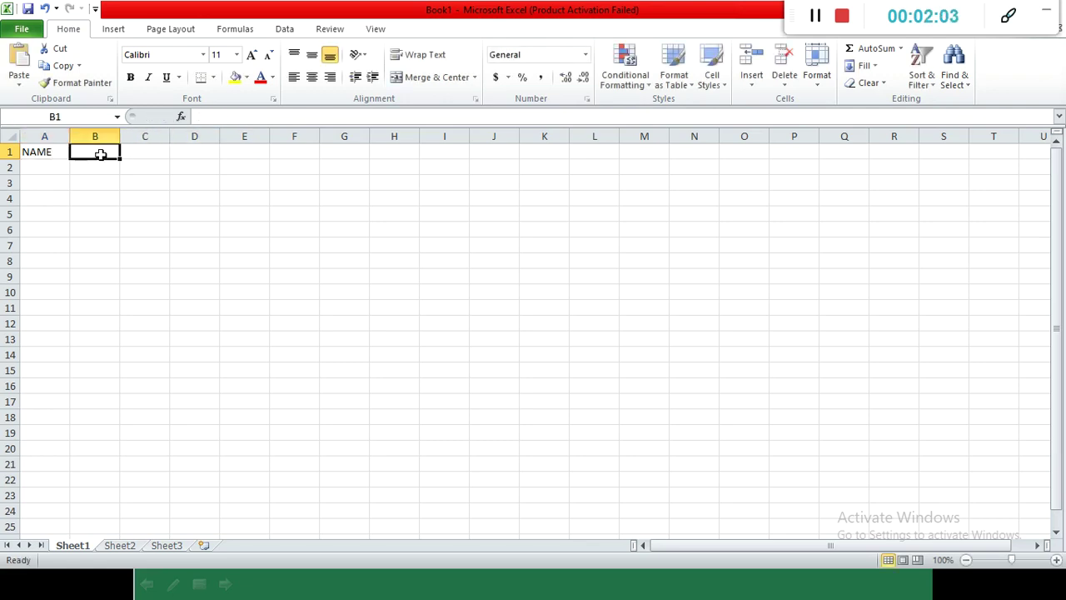
Move the active cell from A1 across to D1, back to A1 and down to A2.
left_click(49, 153)
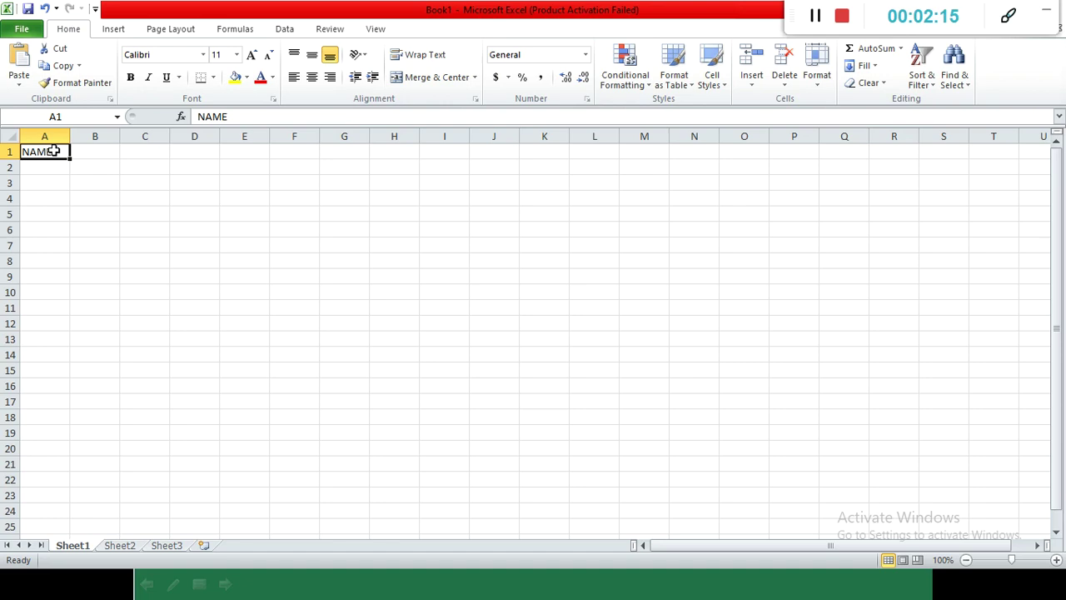
key("Tab")
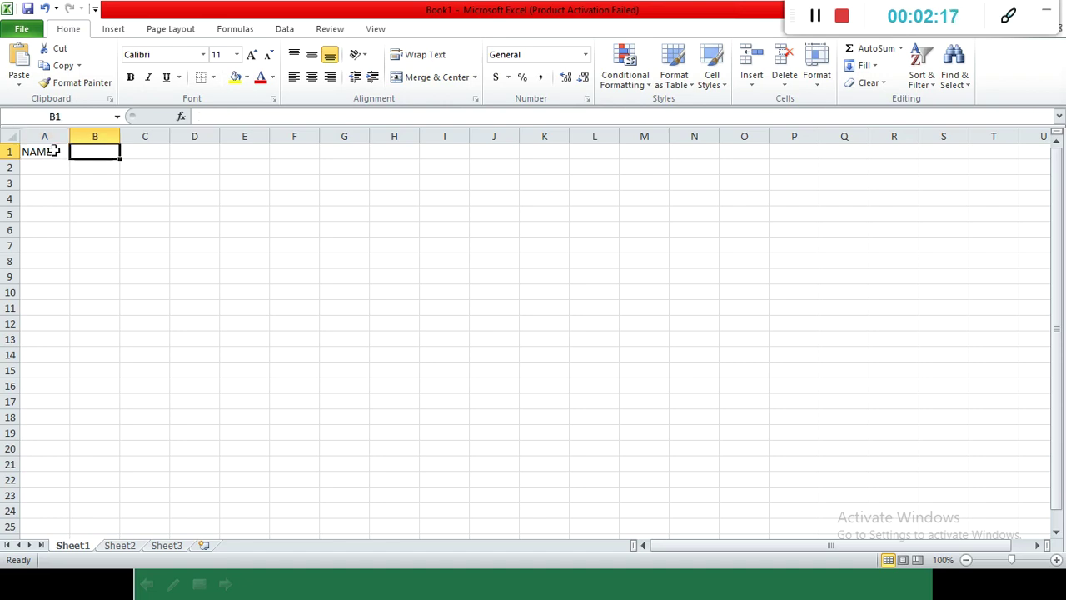
key("Tab")
key("Tab")
key("Left")
key("Left")
key("Left")
key("Down")
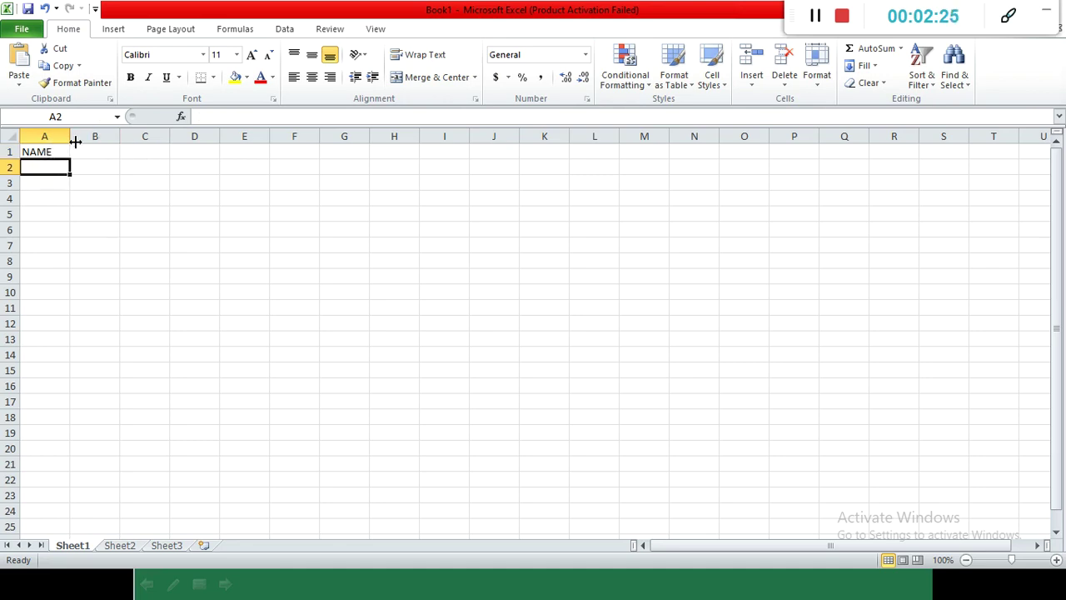
Enter the heading ENGLISH in cell B1.
left_click(102, 152)
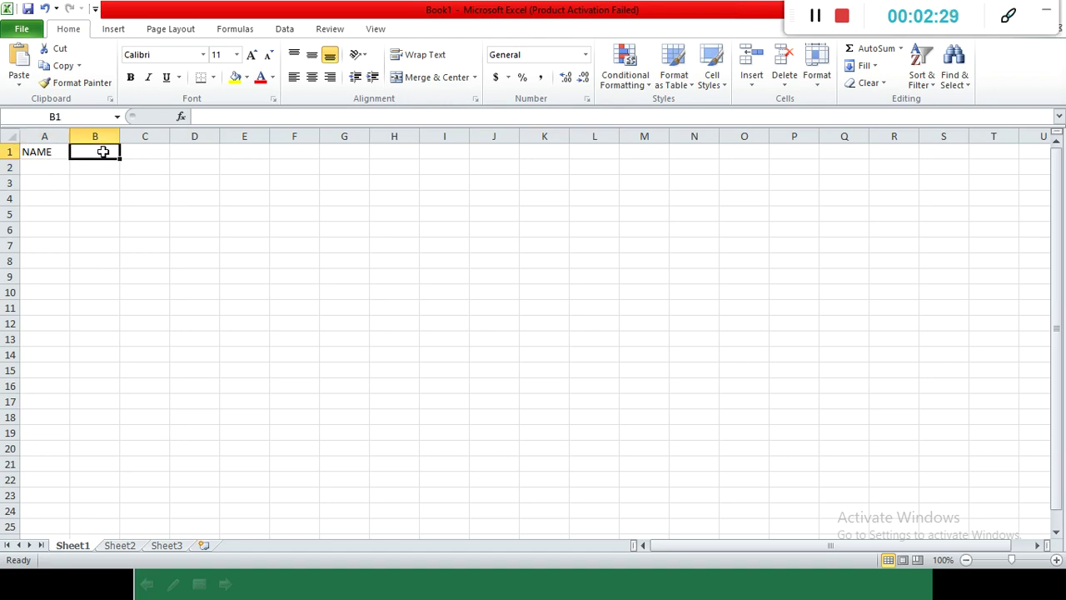
type("ENGLI")
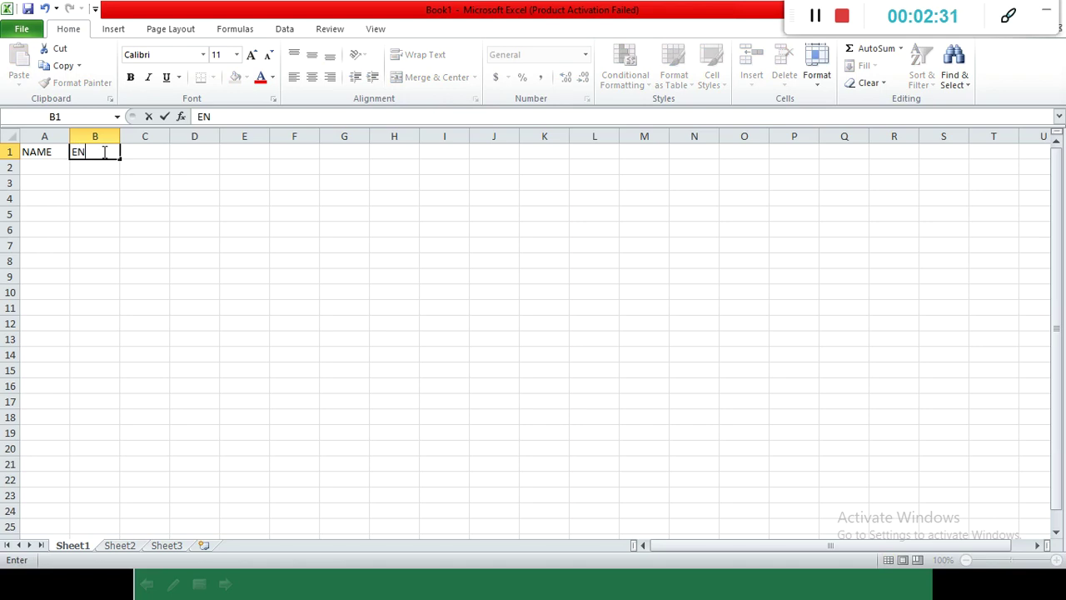
left_click(814, 18)
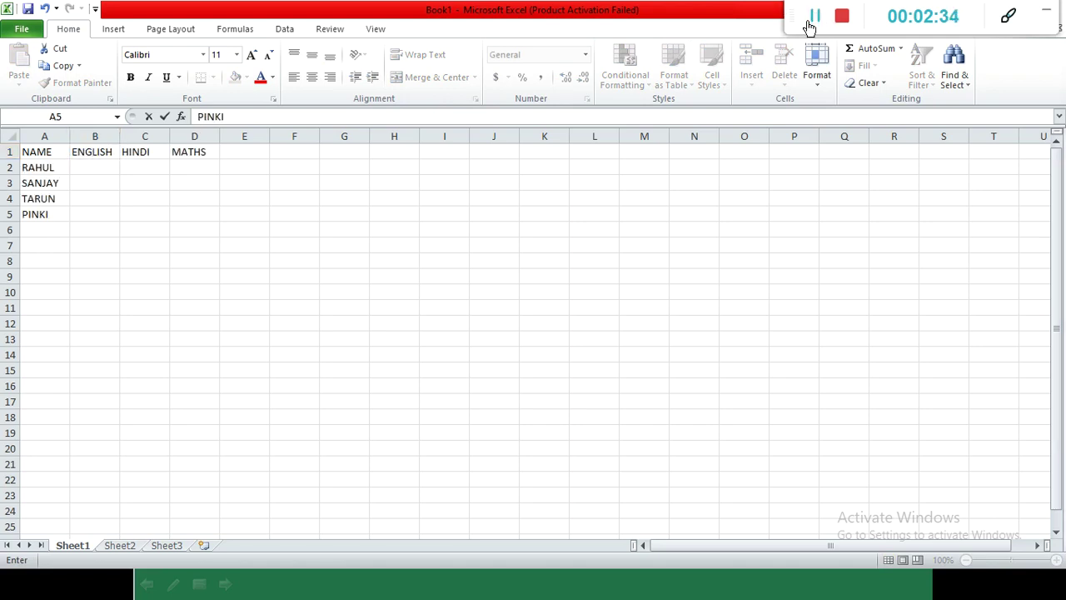
Enter the fifth student's name in cell A6 of the NAME column.
left_click(45, 225)
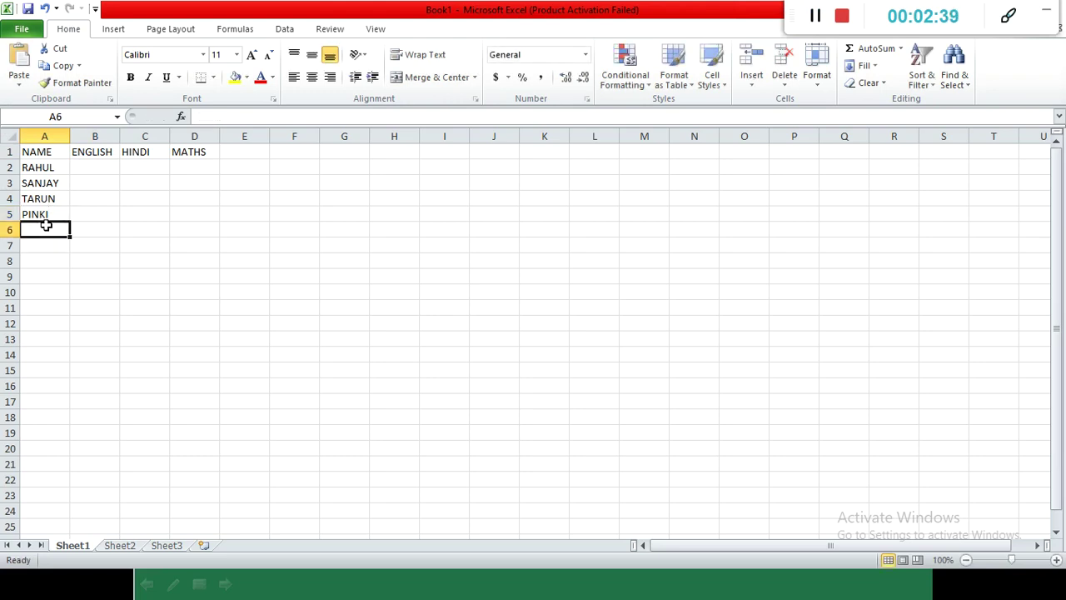
type("REET")
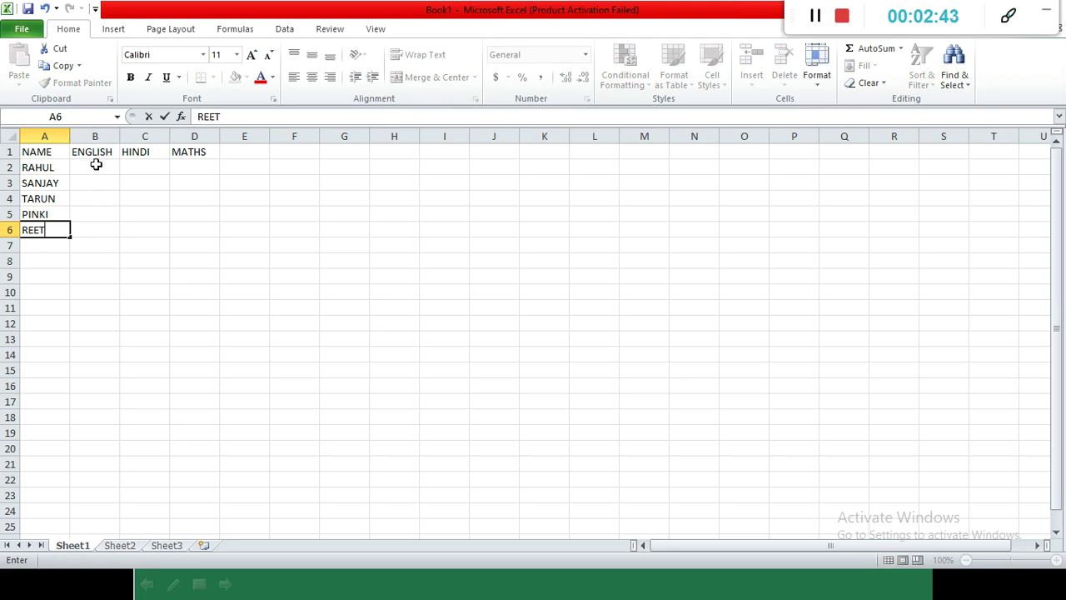
left_click(43, 163)
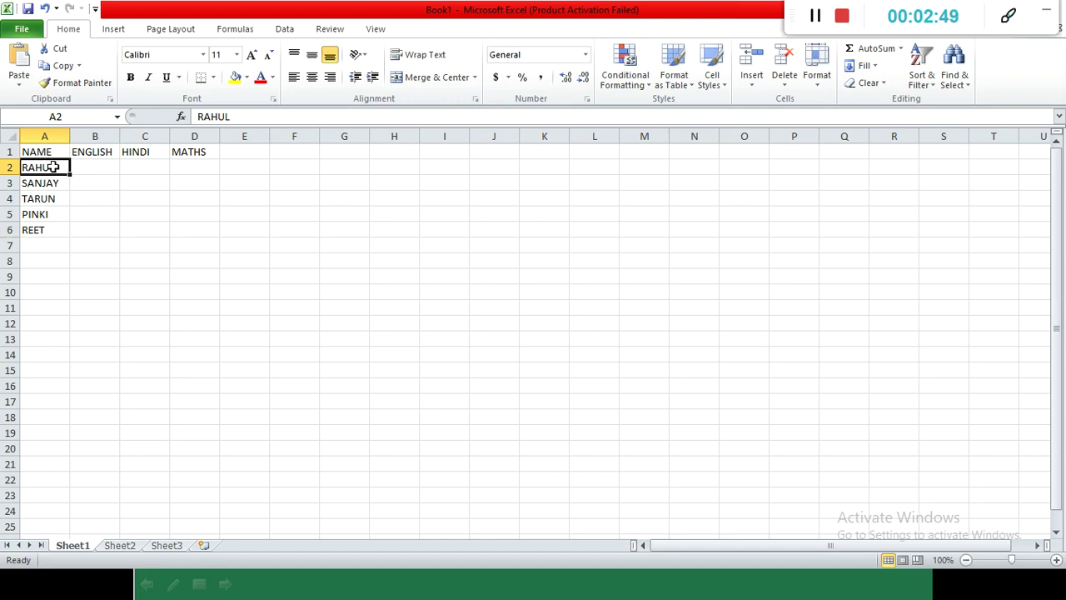
Fill the ENGLISH column, cells B2 to B6, with the marks 23, 52, 65, 65 and 58.
left_click(105, 170)
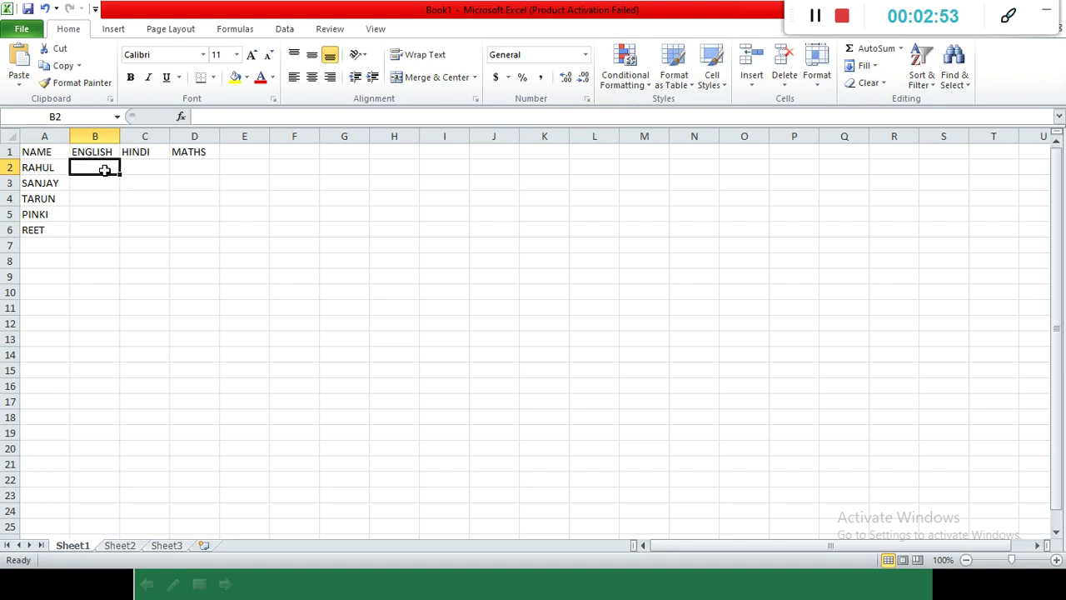
type("23")
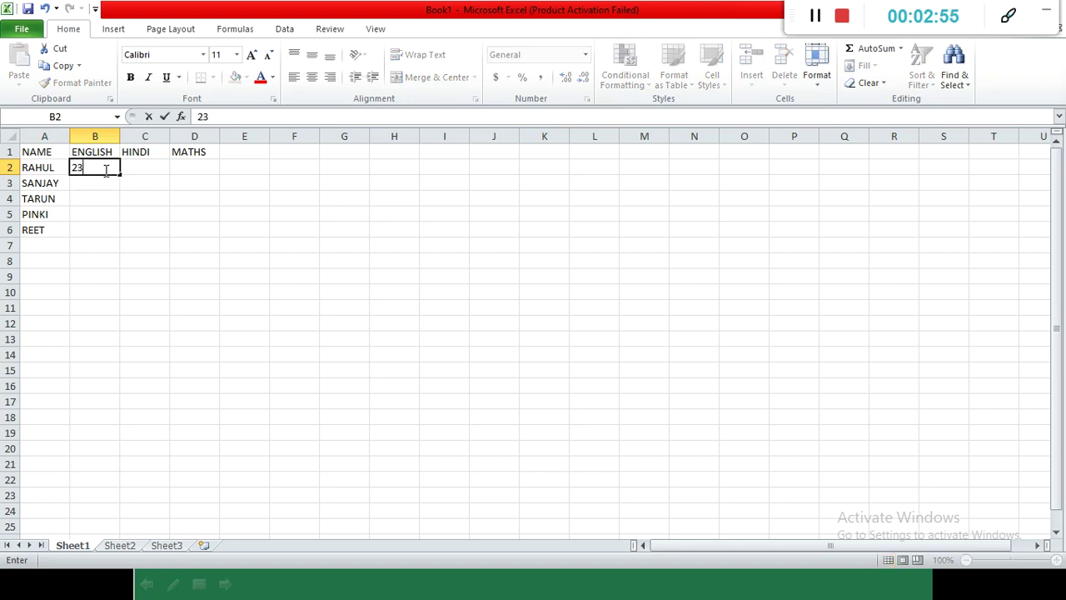
key("Return")
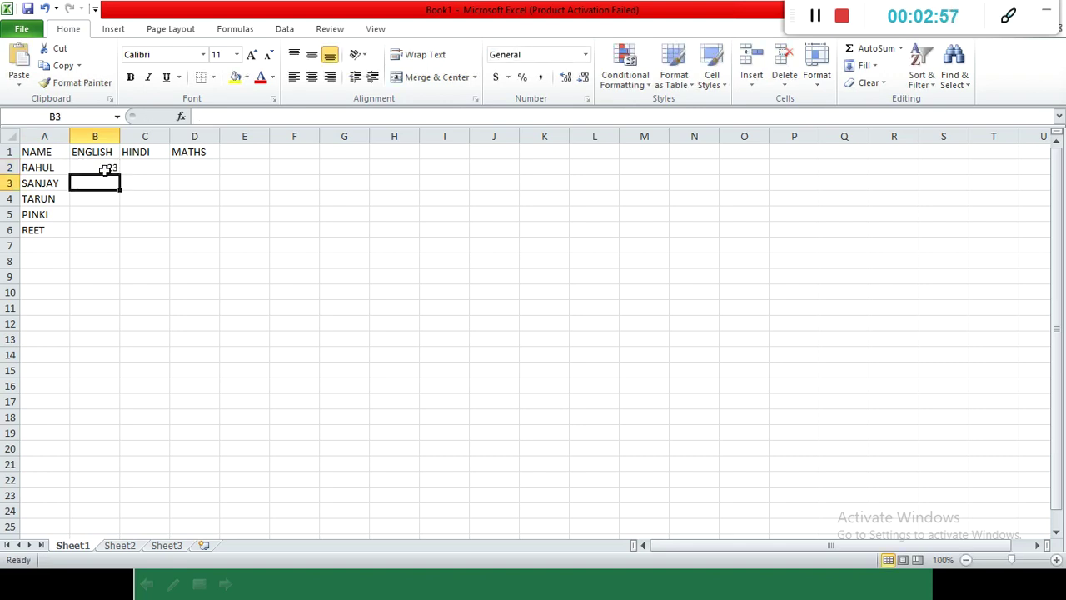
type("52")
key("Return")
type("65")
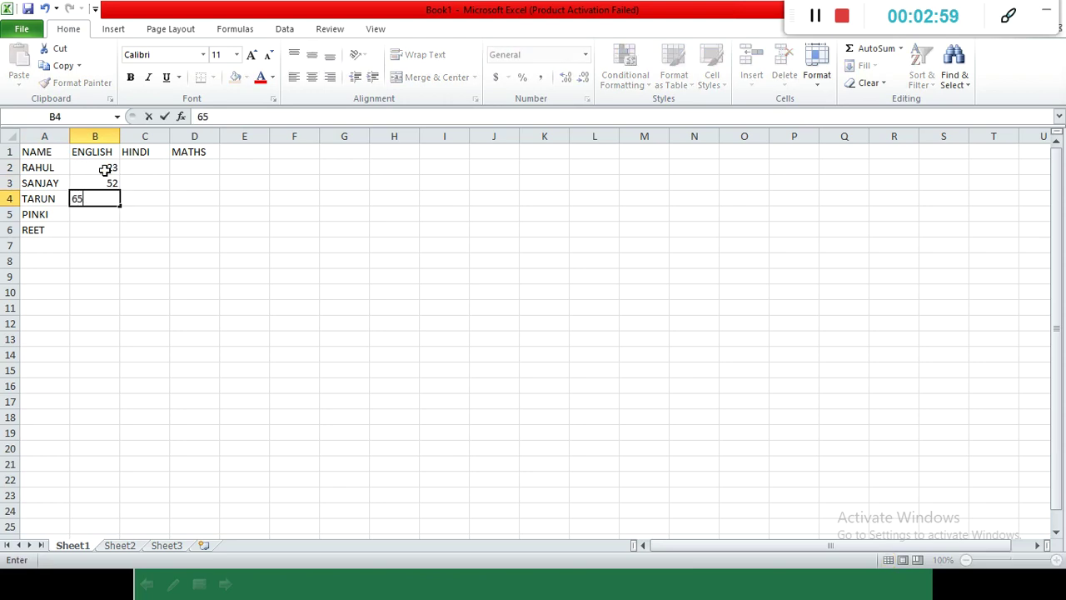
key("Return")
type("65")
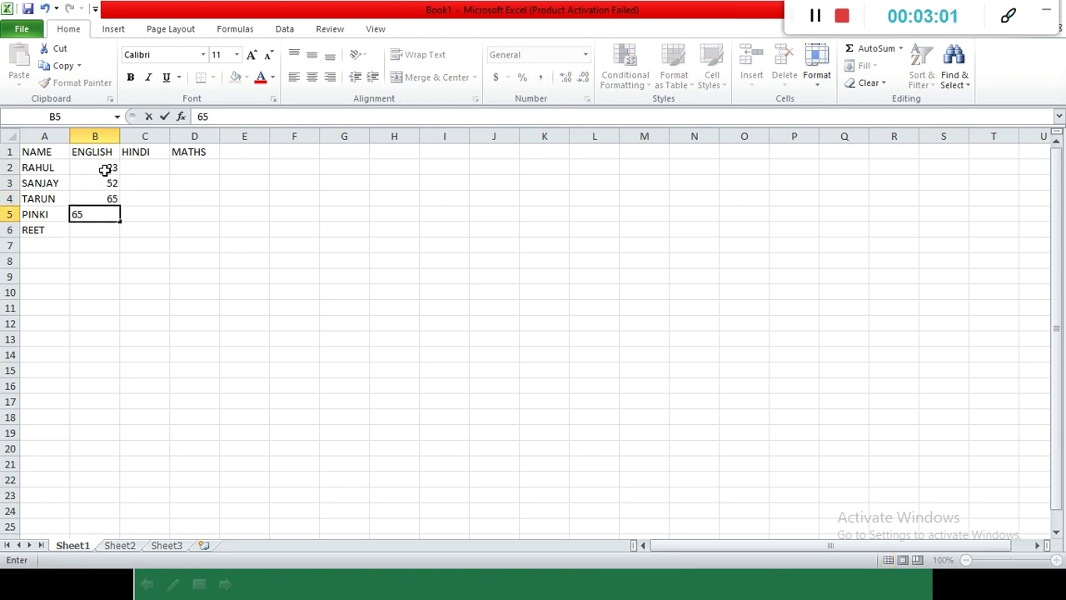
key("Return")
type("5")
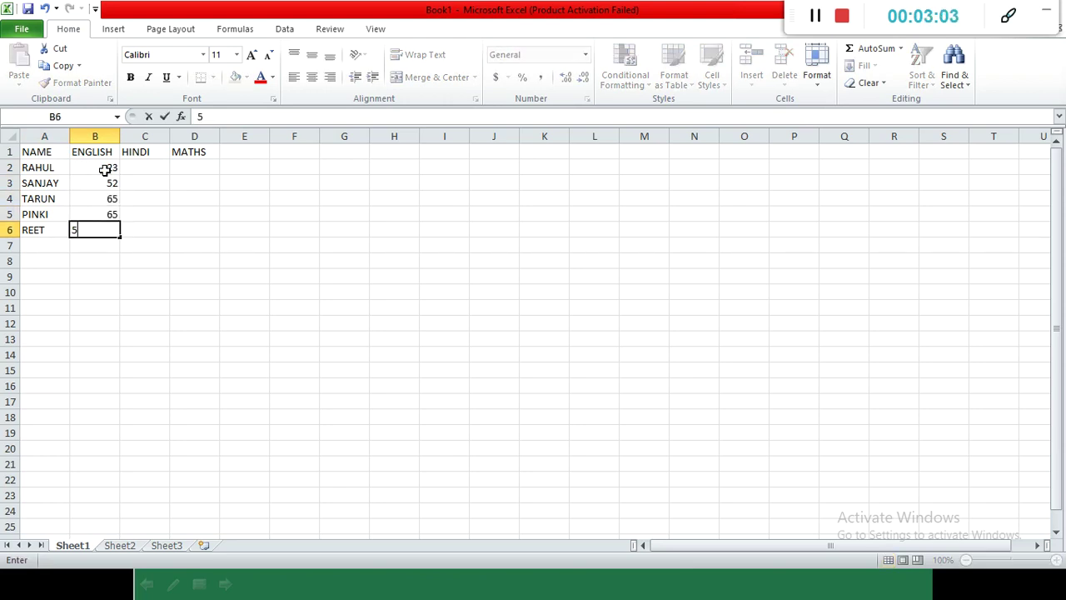
type("8")
Fill the HINDI column, cells C2 to C6, with the marks 65, 52, 25, 25 and 25.
left_click(161, 165)
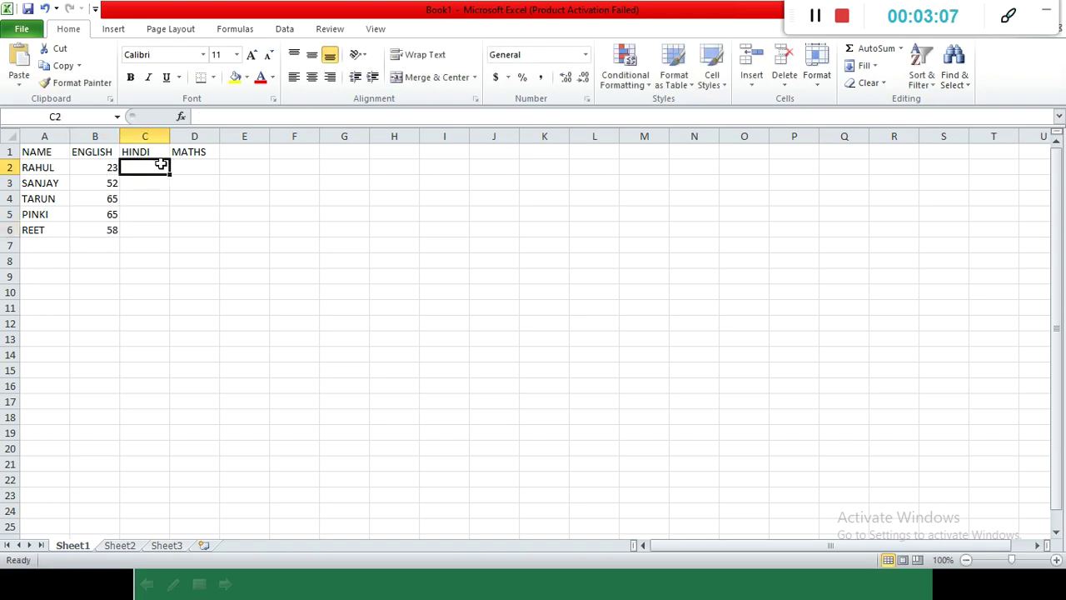
type("65")
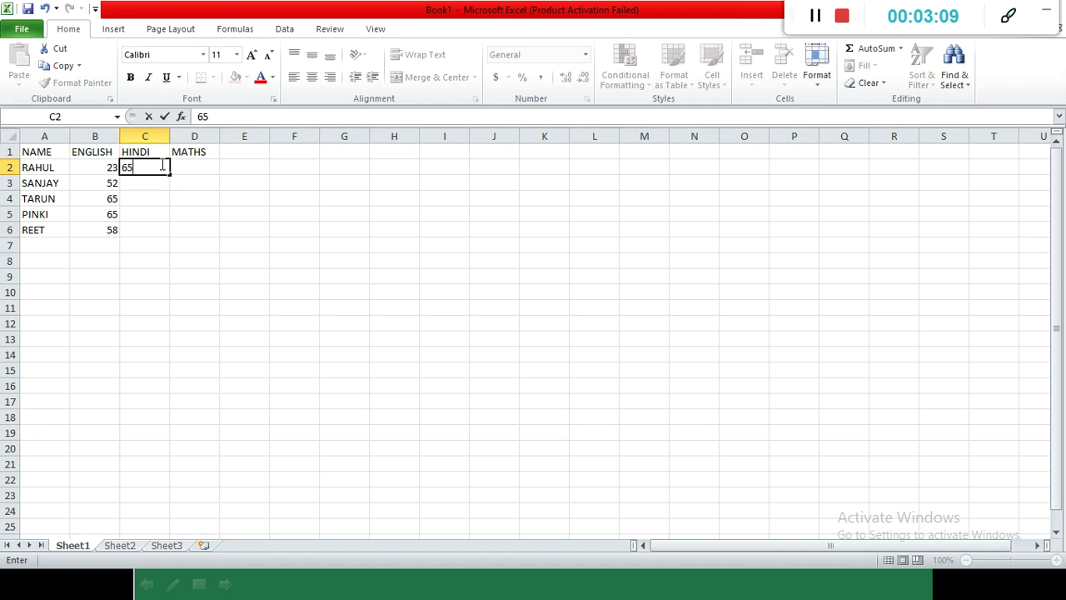
key("Return")
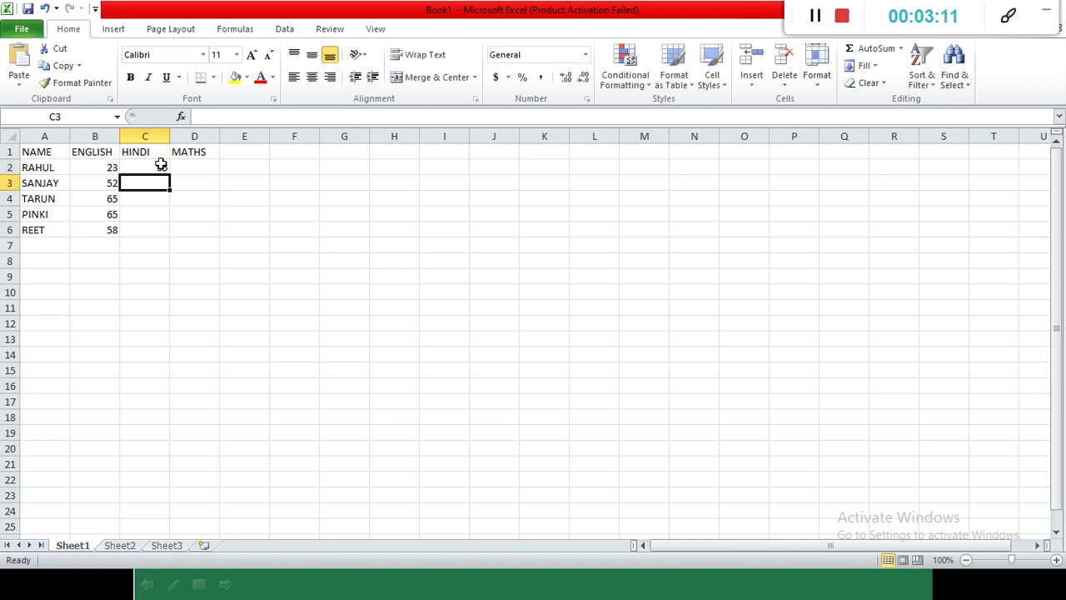
type("52")
key("Return")
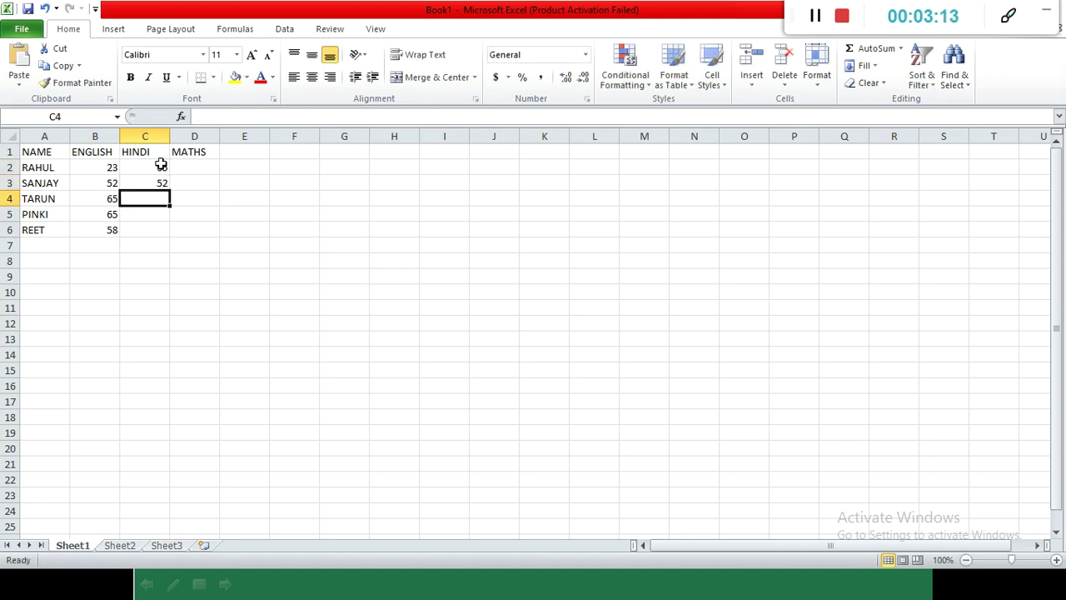
key("Return")
type("25")
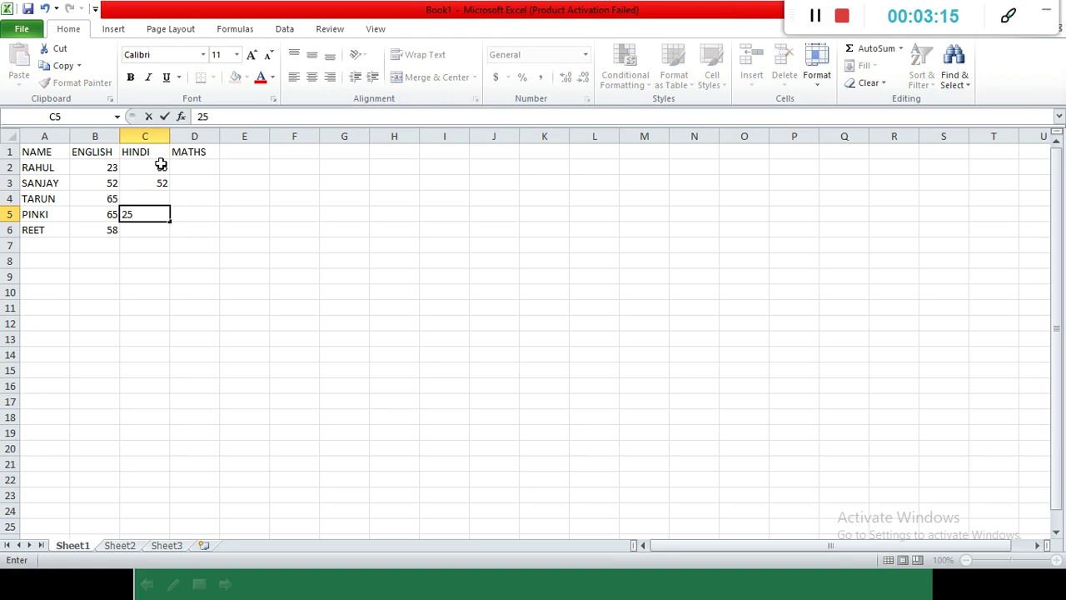
key("Up")
key("Down")
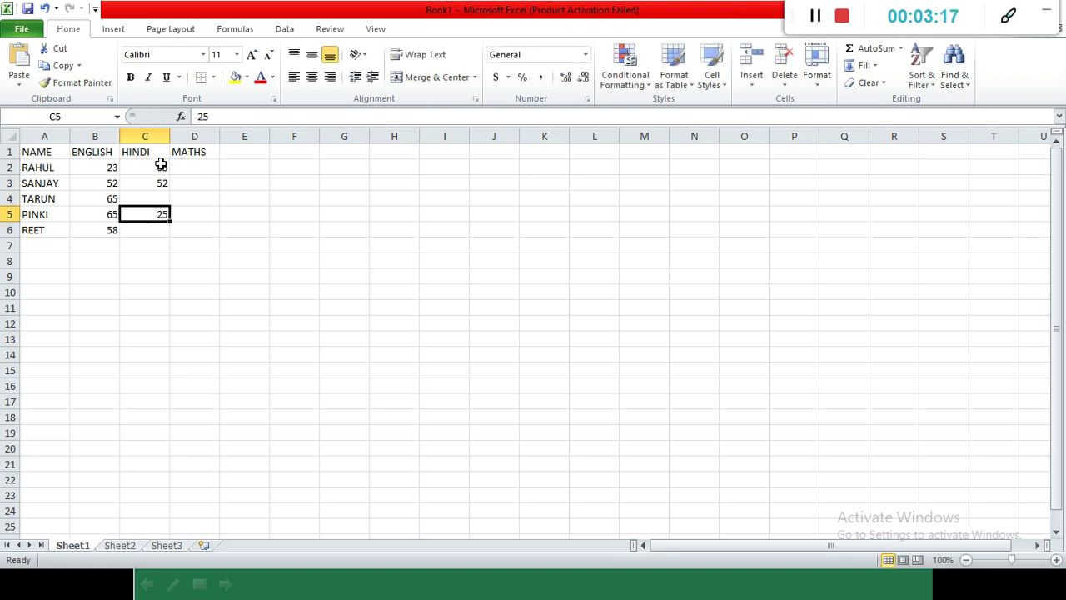
key("Up")
type("25")
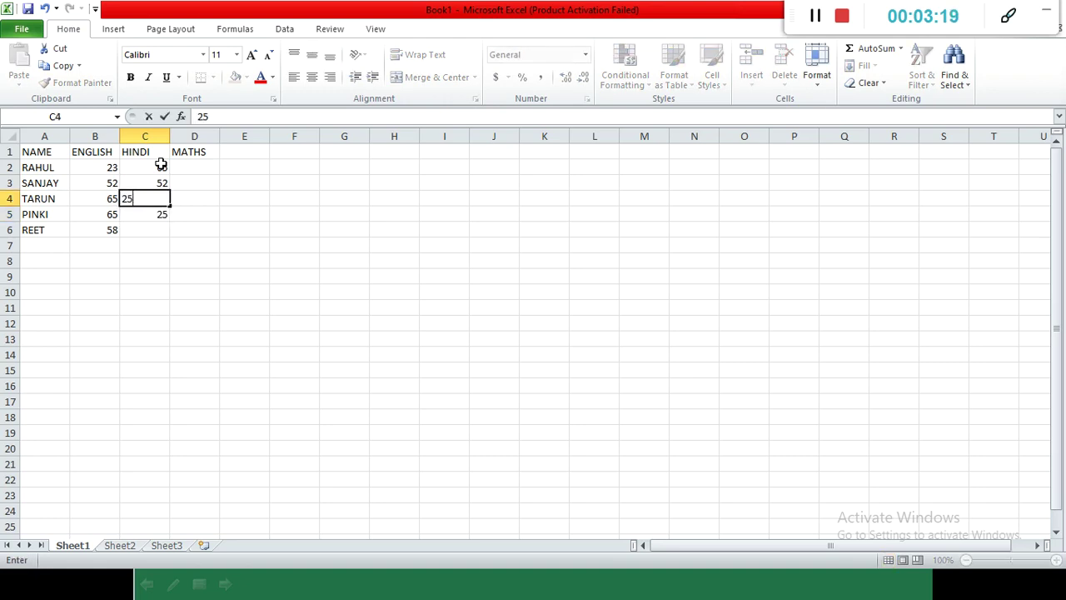
key("Return")
key("Return")
type("25")
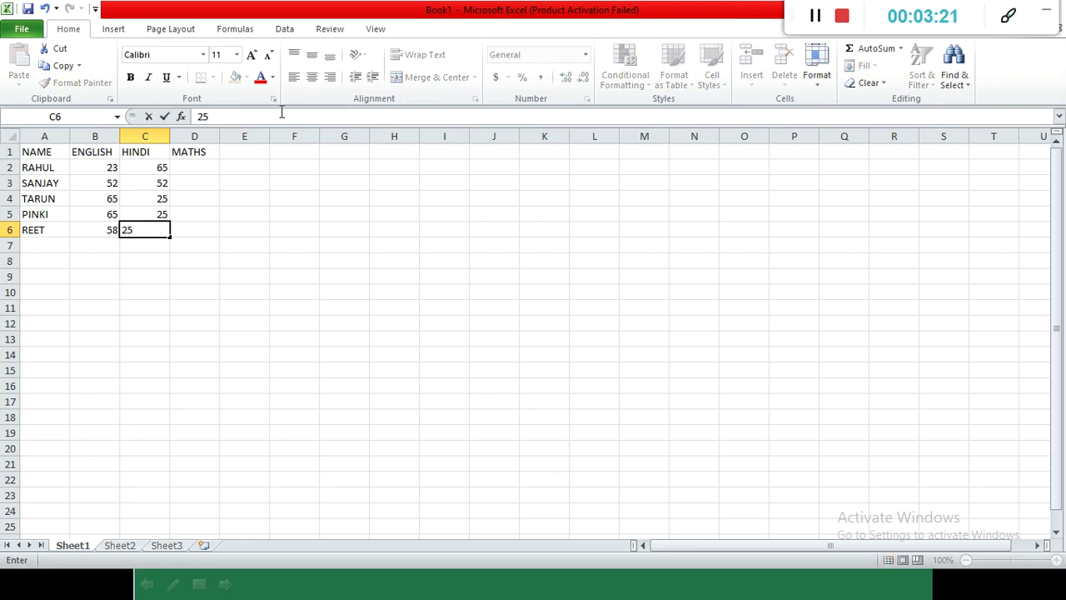
Fill the MATHS column, cells D2 to D6, with the marks 52, 58, 58, 25 and 25.
left_click(204, 166)
type("52")
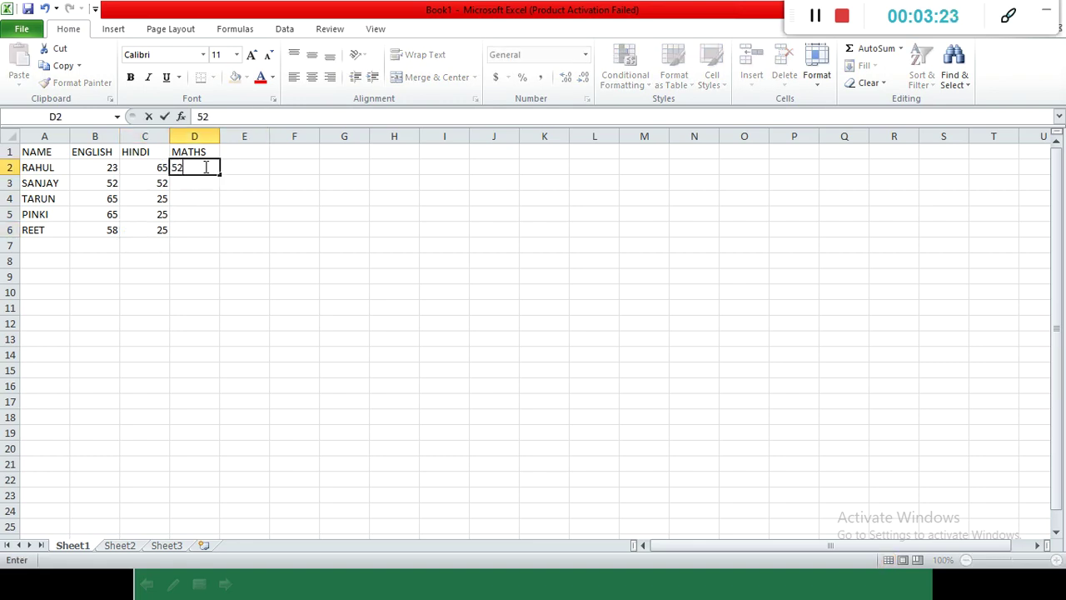
key("Return")
type("58")
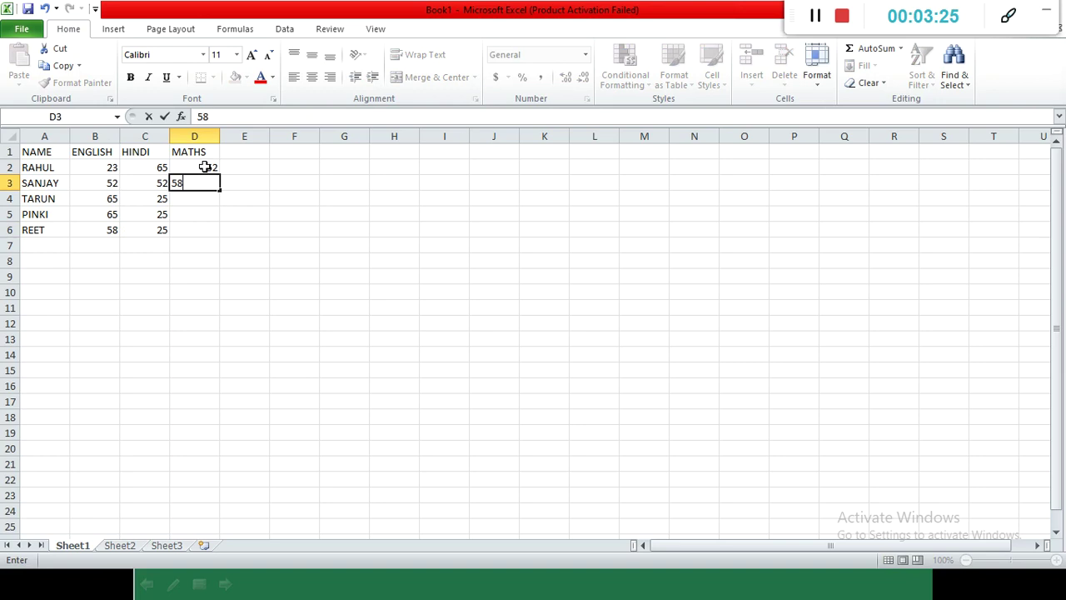
key("Return")
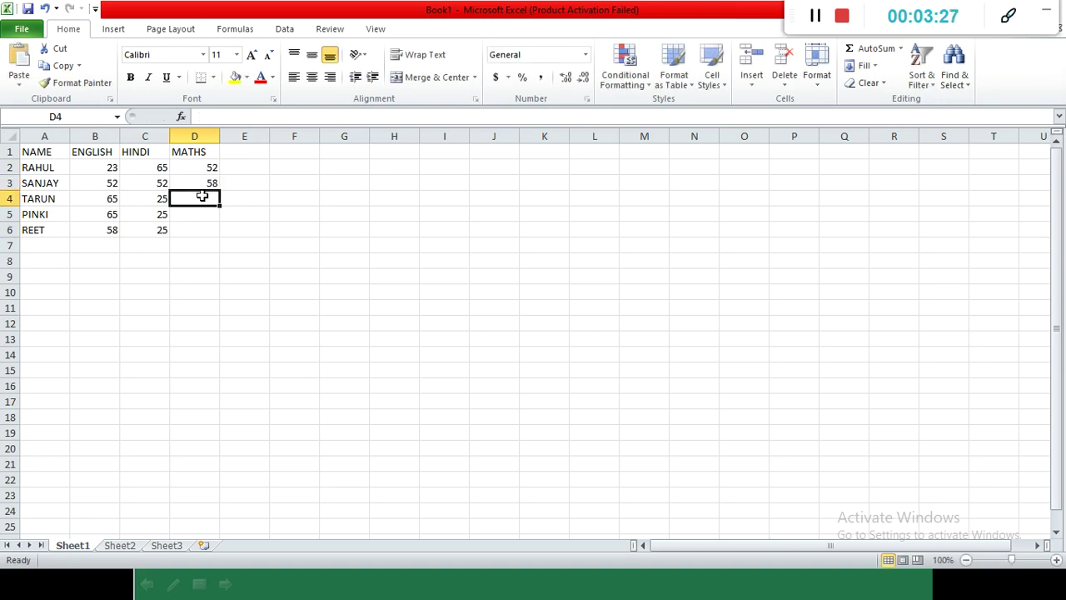
type("58")
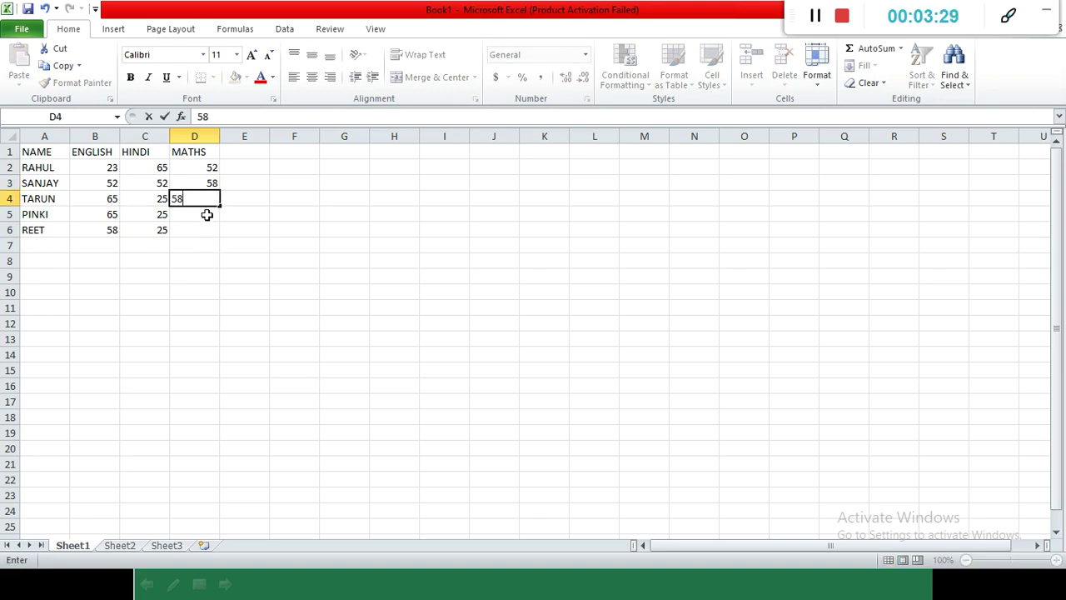
left_click(207, 214)
type("25")
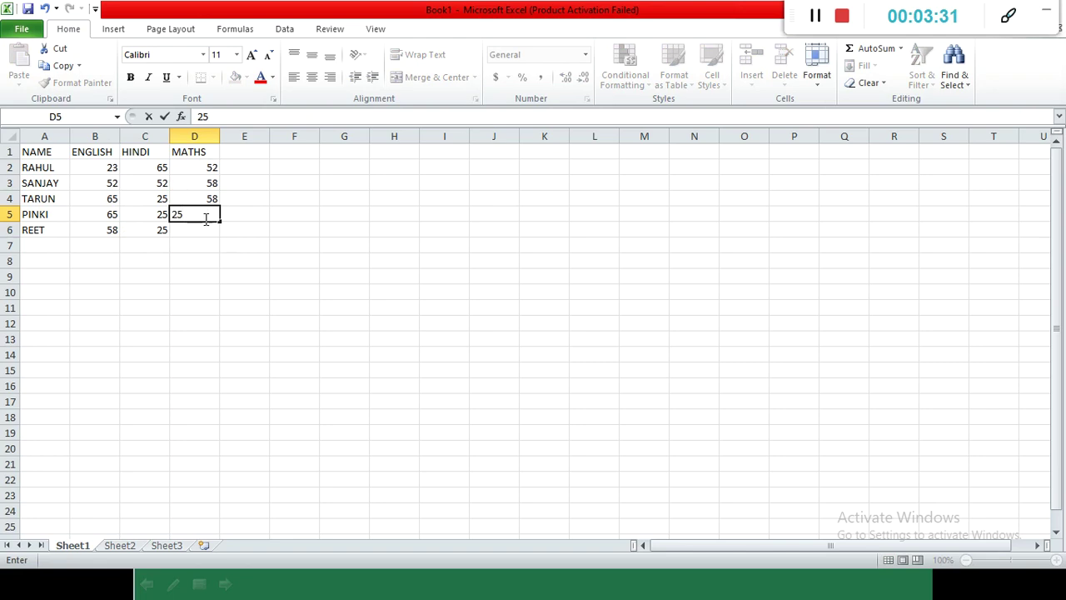
left_click(198, 231)
type("25")
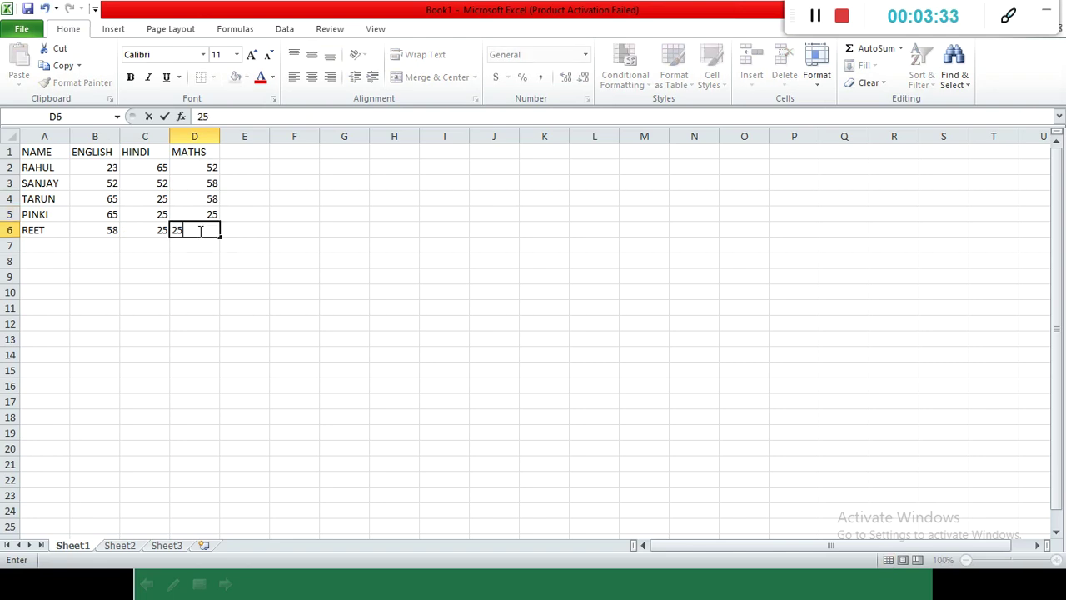
left_click(240, 214)
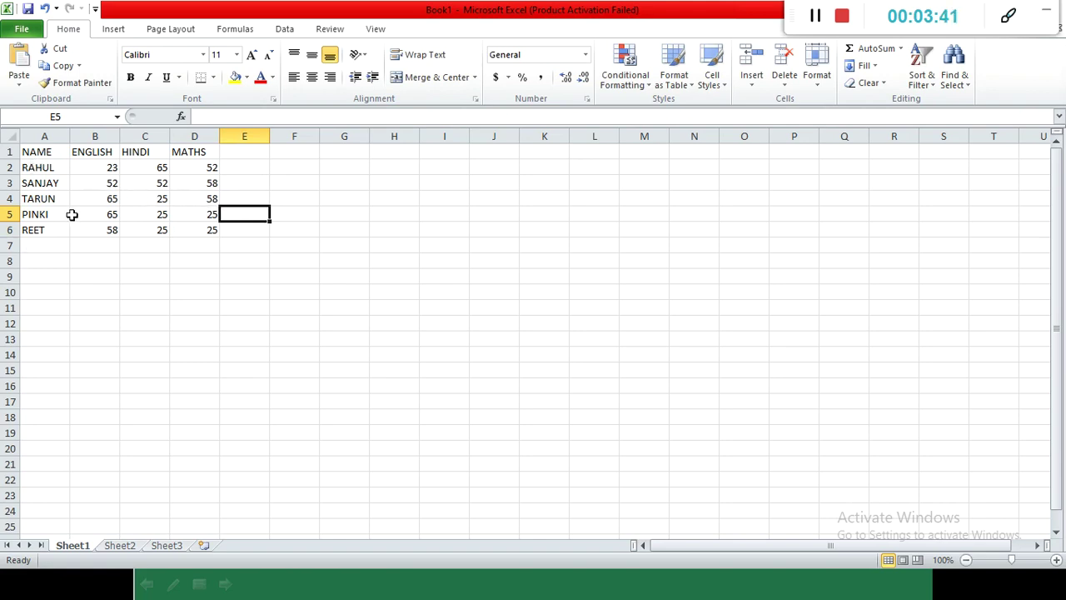
left_click(814, 24)
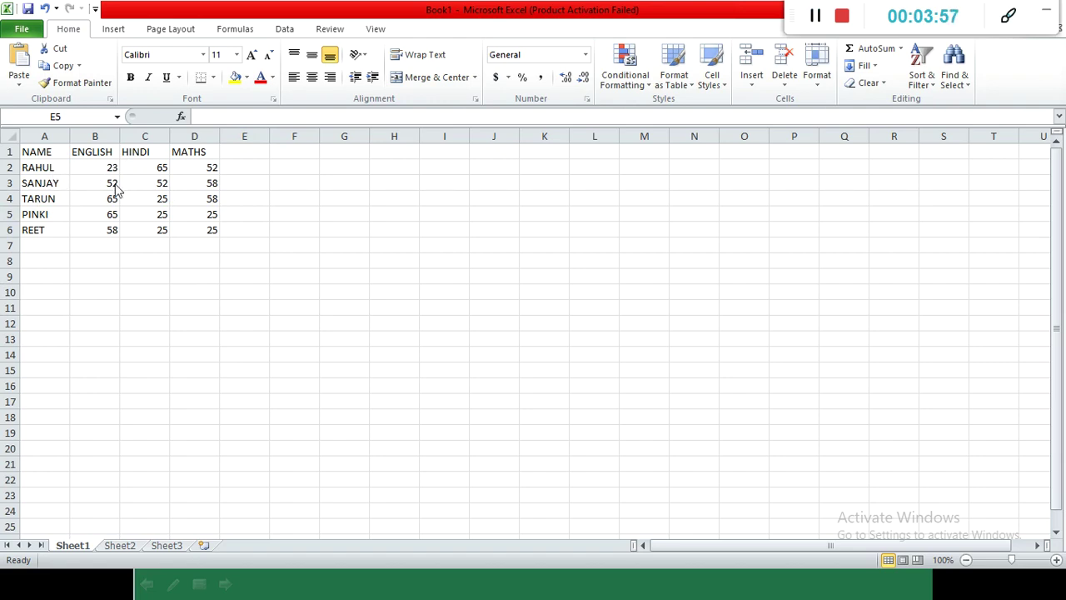
left_click(23, 30)
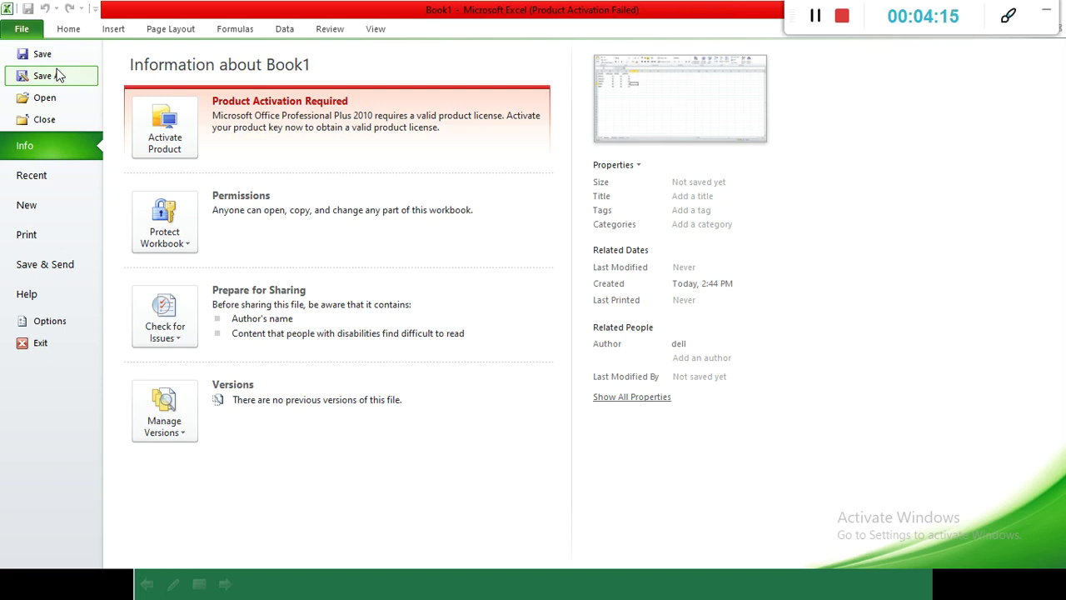
key("Escape")
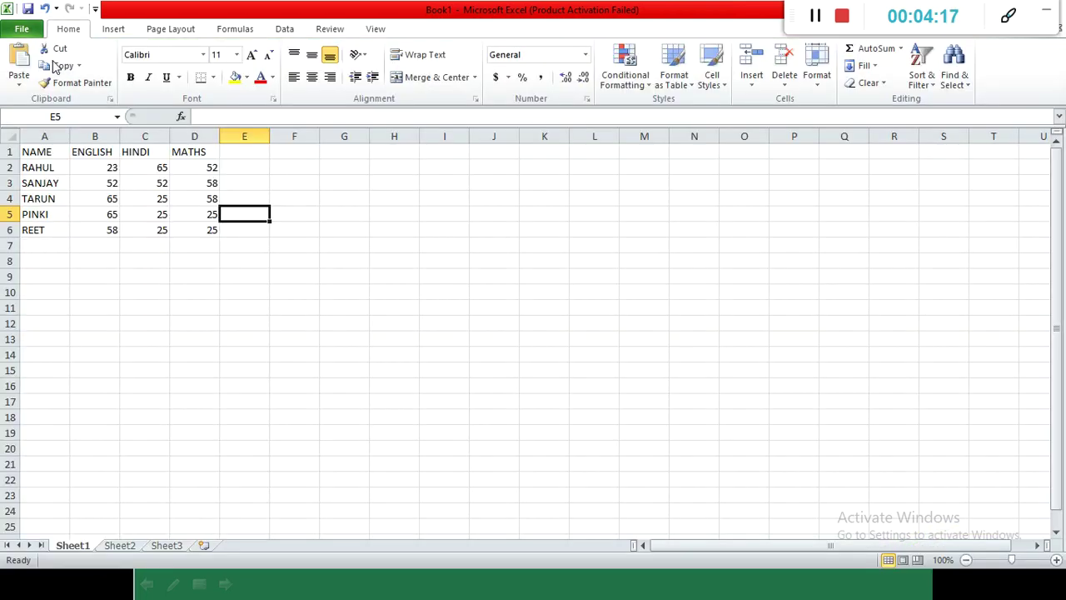
Save the workbook in the JW folder under the file name CLASS 6 as an Excel Workbook.
key("ctrl+s")
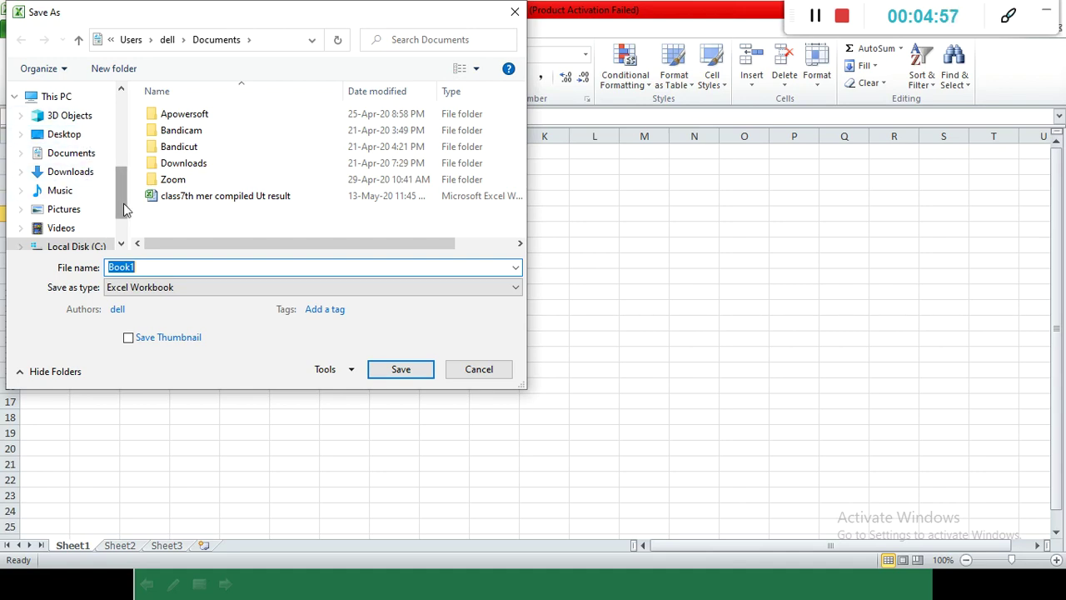
left_click_drag(123, 209, 123, 163)
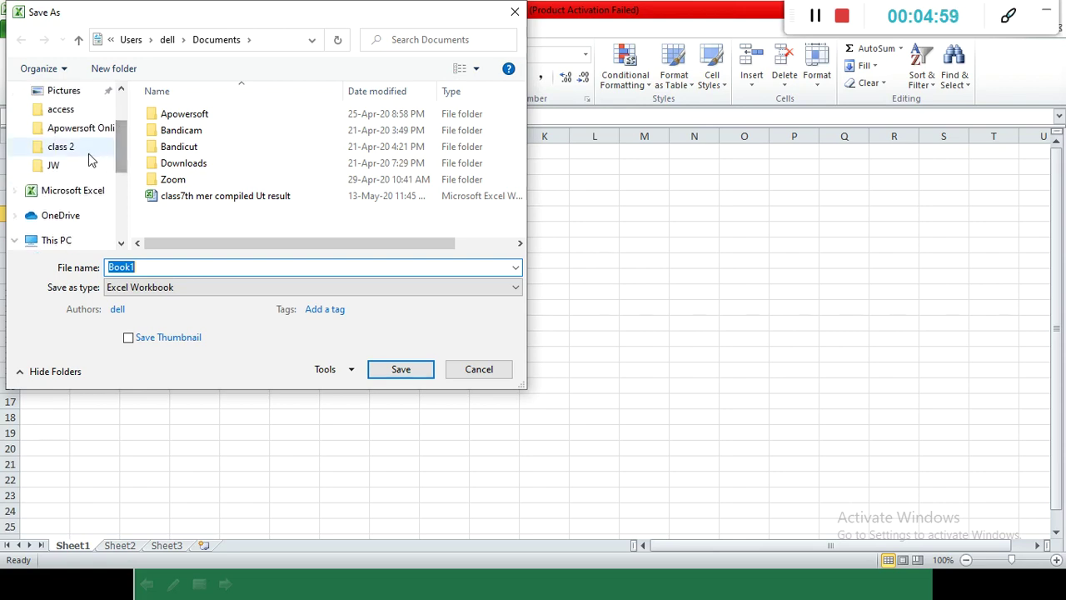
left_click(54, 166)
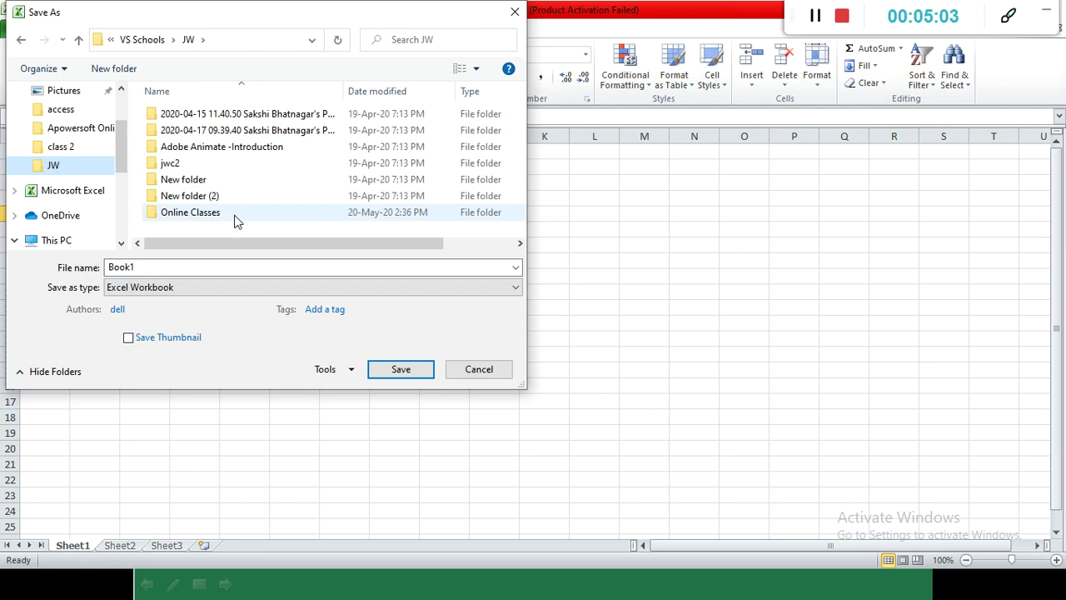
double_click(155, 268)
key("BackSpace")
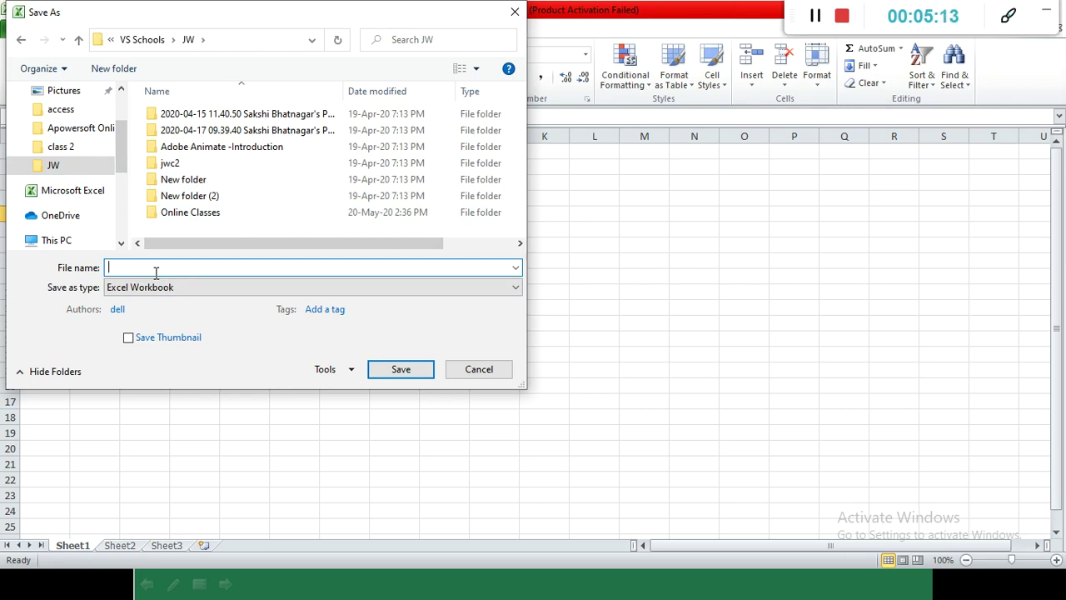
type("CLASS 6")
left_click(402, 372)
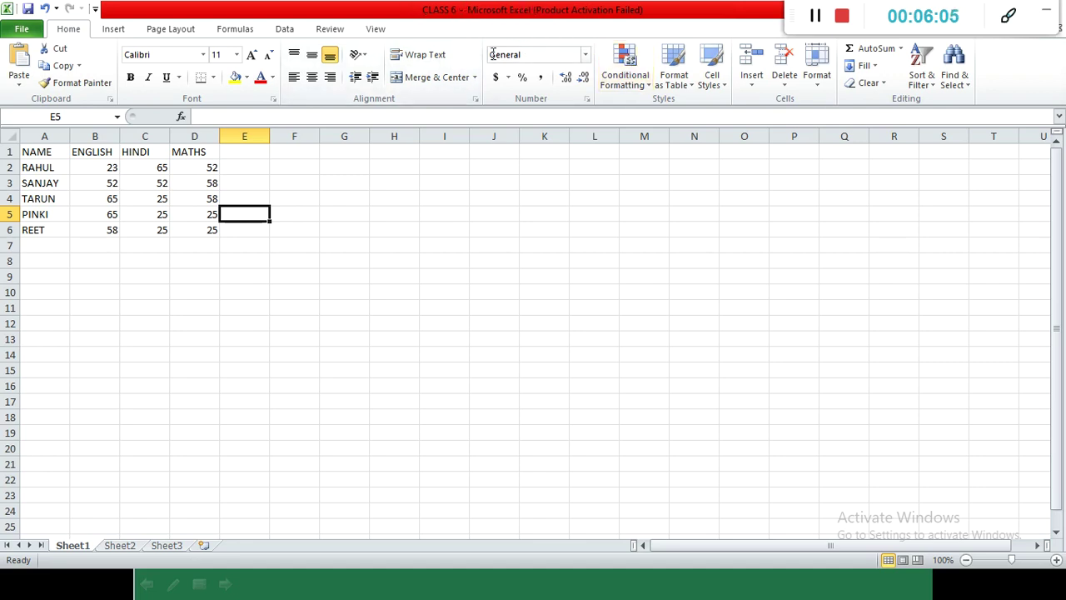
Select cell A2, followed by the entire row 2 and the entire column C, each as a separate selection.
left_click(52, 168)
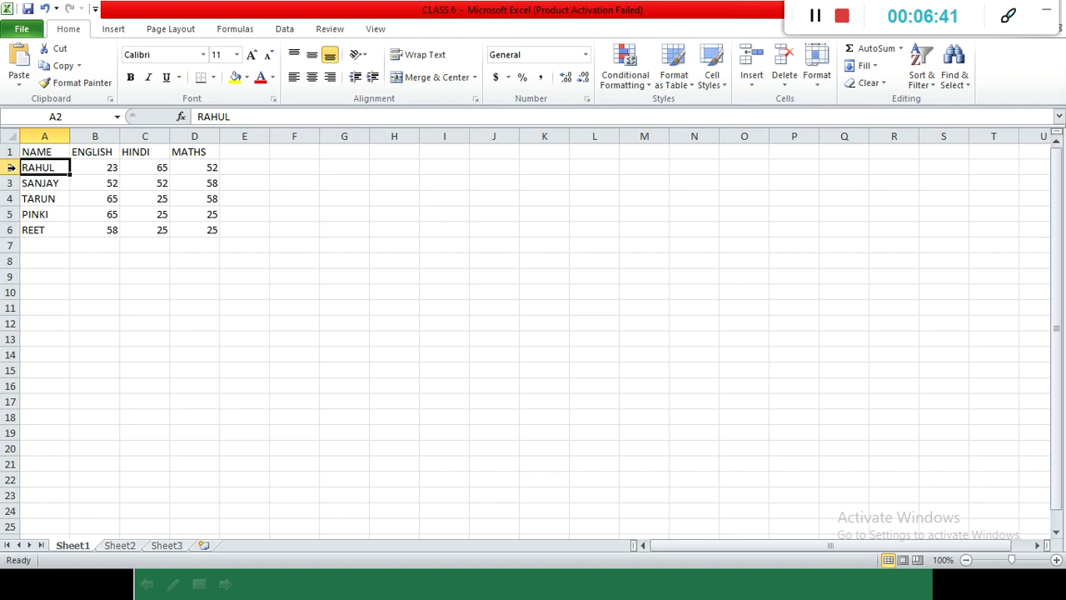
left_click(10, 167)
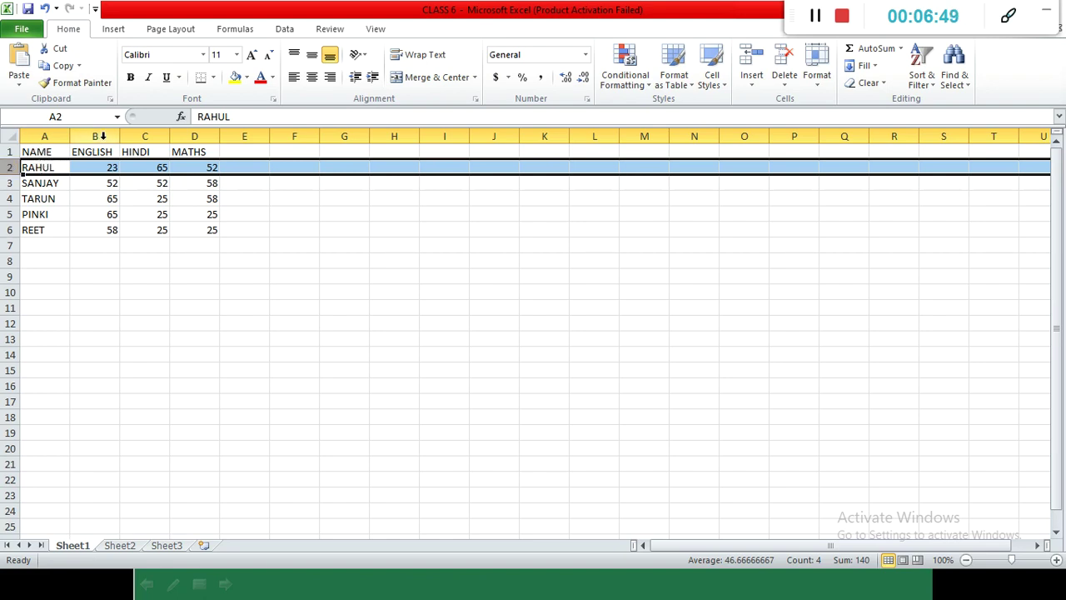
left_click(149, 135)
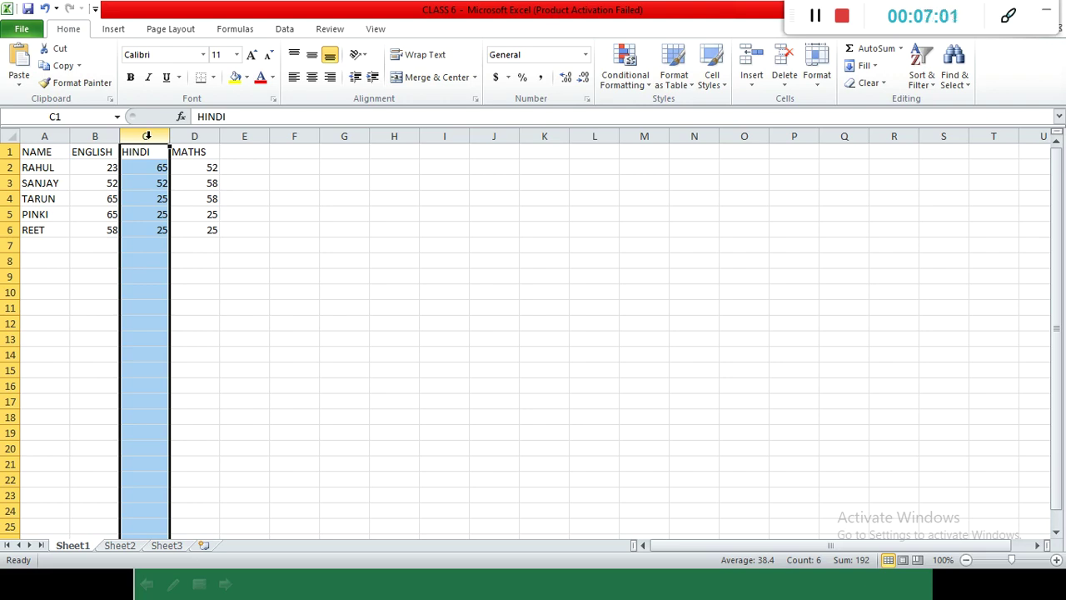
Fill the mark 23 from cell B2 down the ENGLISH column to cell B6.
left_click(99, 169)
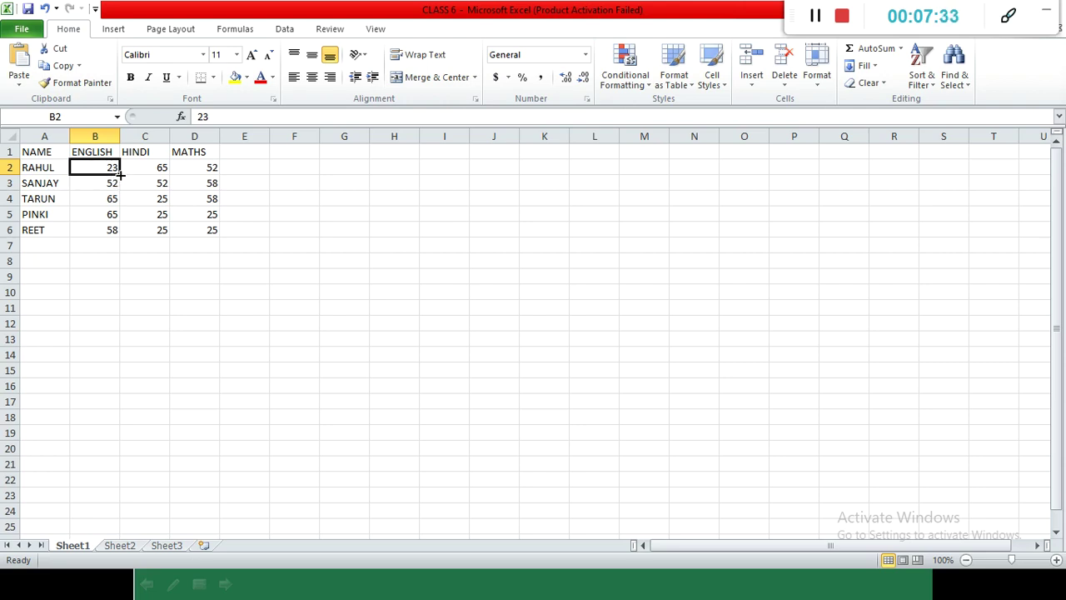
left_click_drag(121, 173, 121, 237)
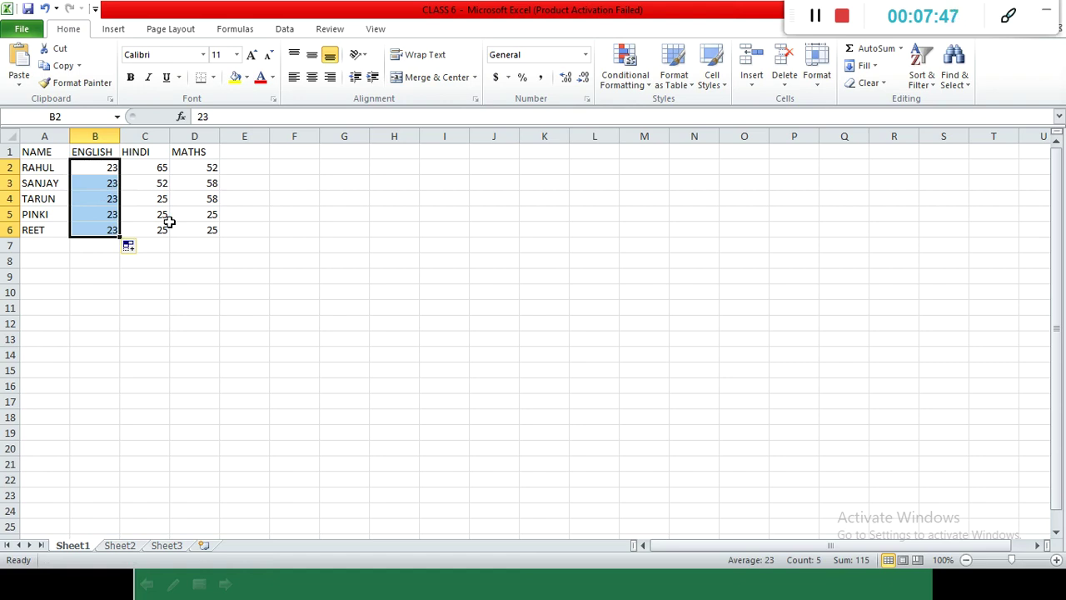
Select the HINDI marks in cells C2 to C6 one by one as a multiple selection, and clear it by selecting E9.
left_click(161, 168)
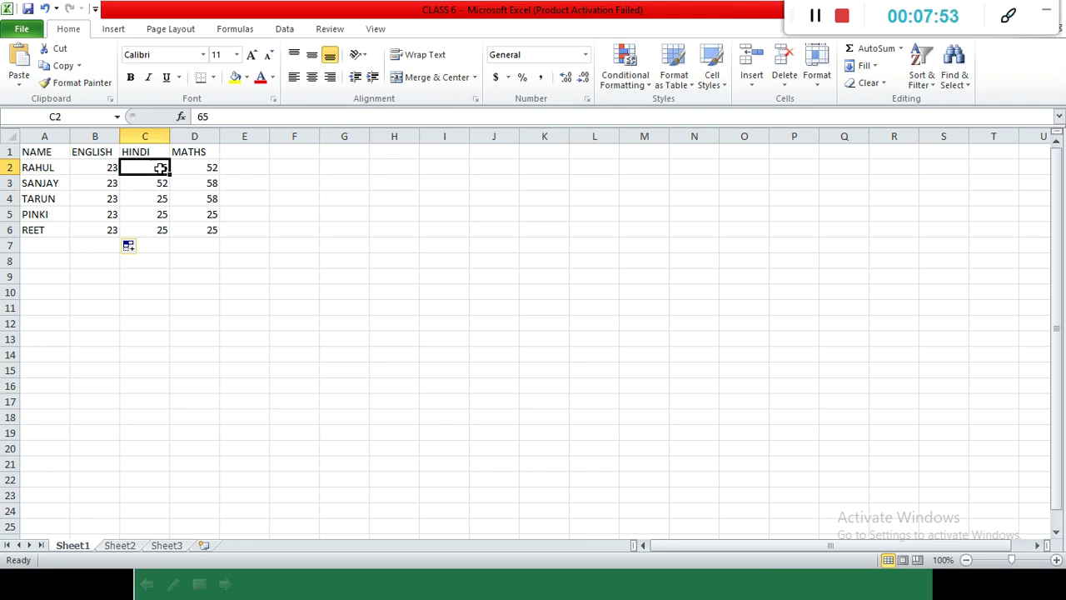
left_click(158, 182, "ctrl")
left_click(158, 198, "ctrl")
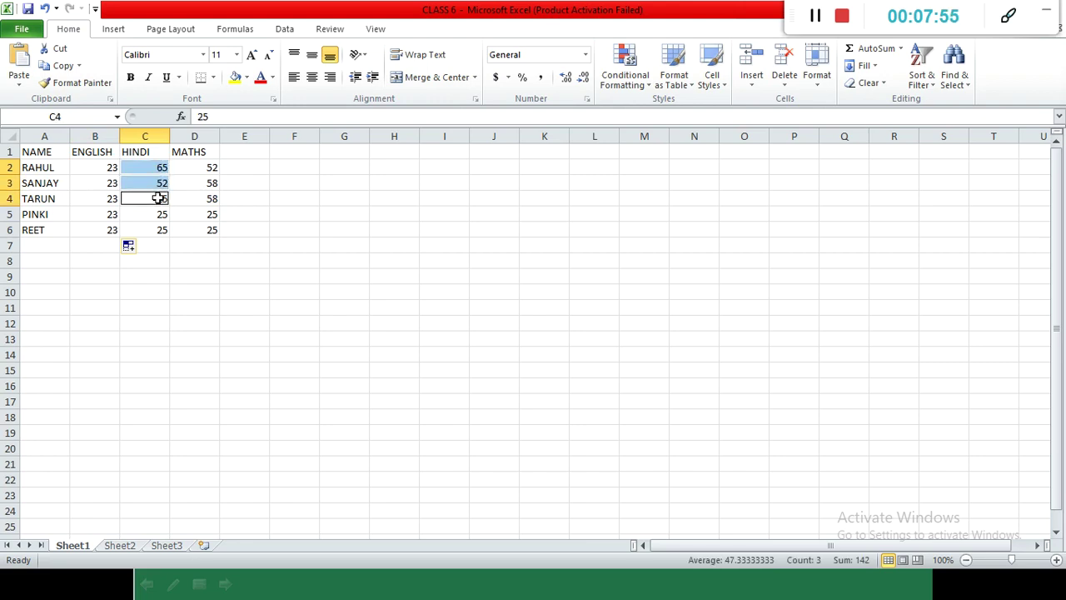
left_click(161, 226, "ctrl")
left_click(160, 214, "ctrl")
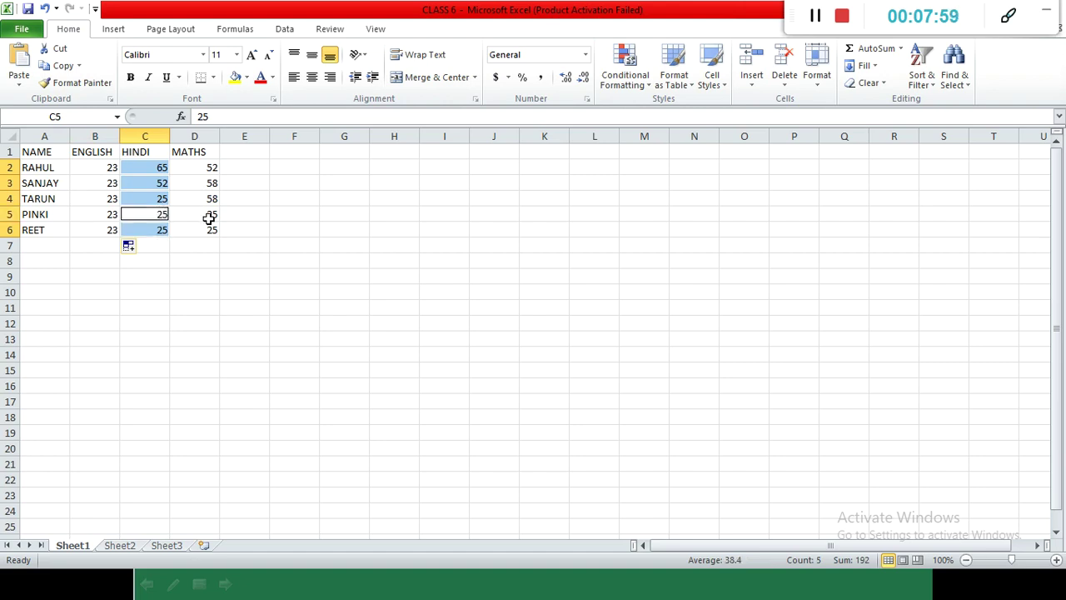
left_click(230, 275)
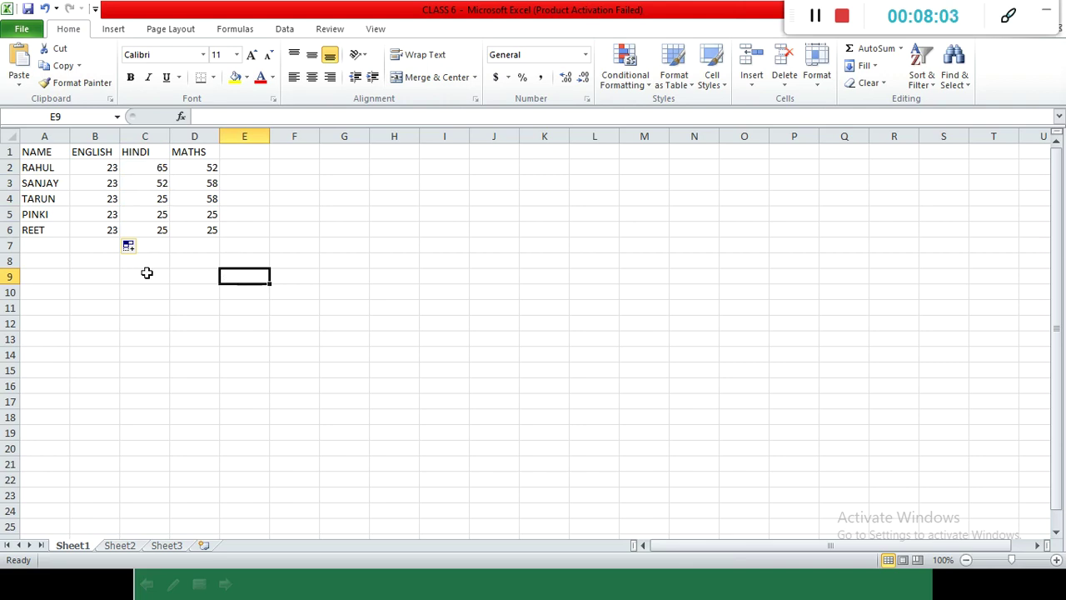
Select the scattered cells B2, C4 and D4 together, and clear the selection by selecting cell F6.
left_click(104, 167)
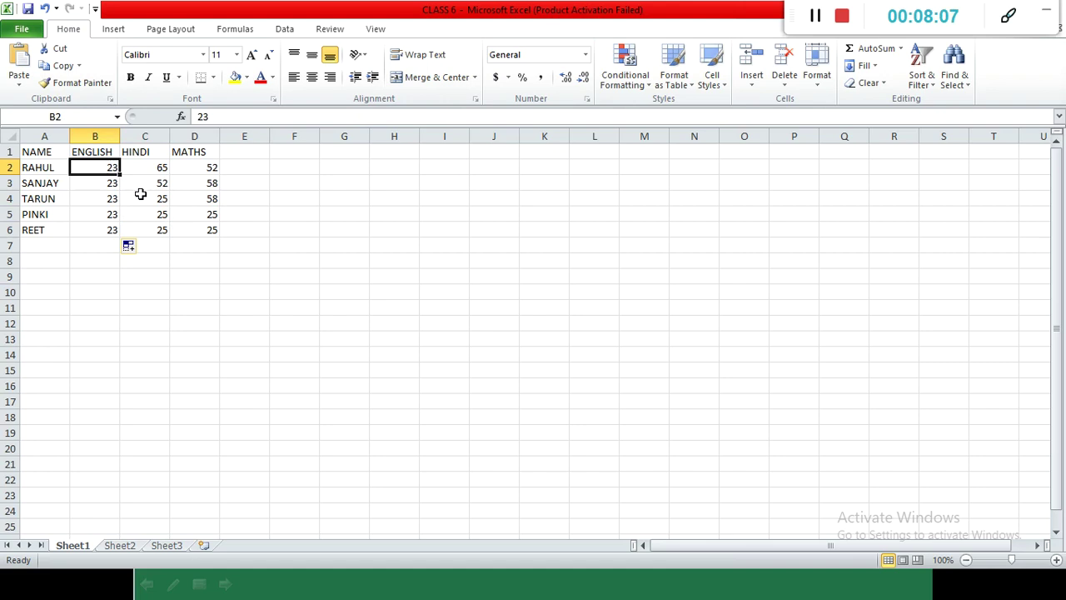
left_click(137, 191, "ctrl")
left_click(213, 201, "ctrl")
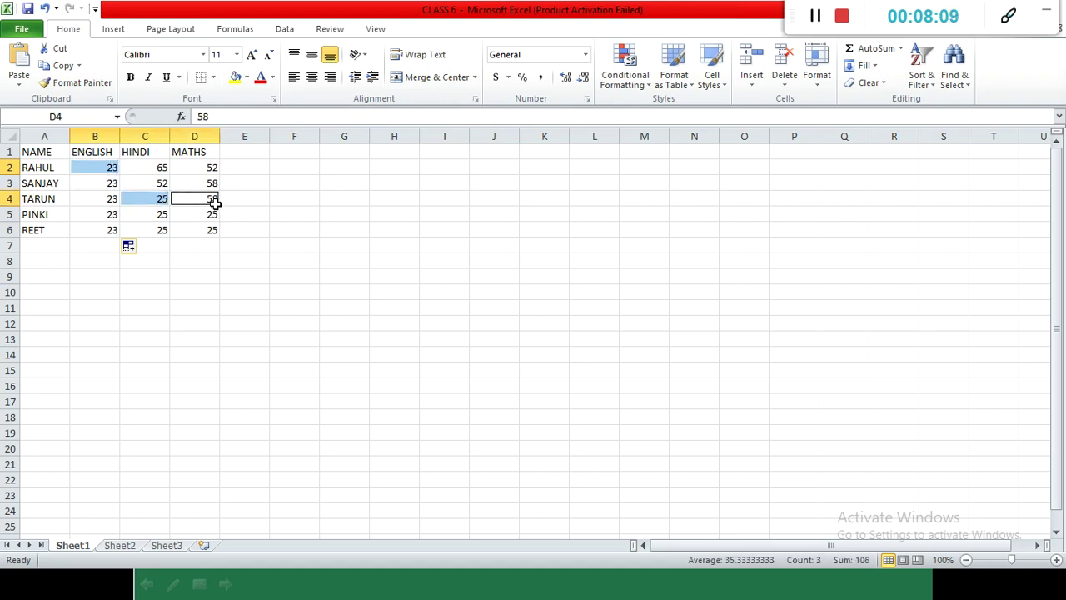
left_click(300, 229)
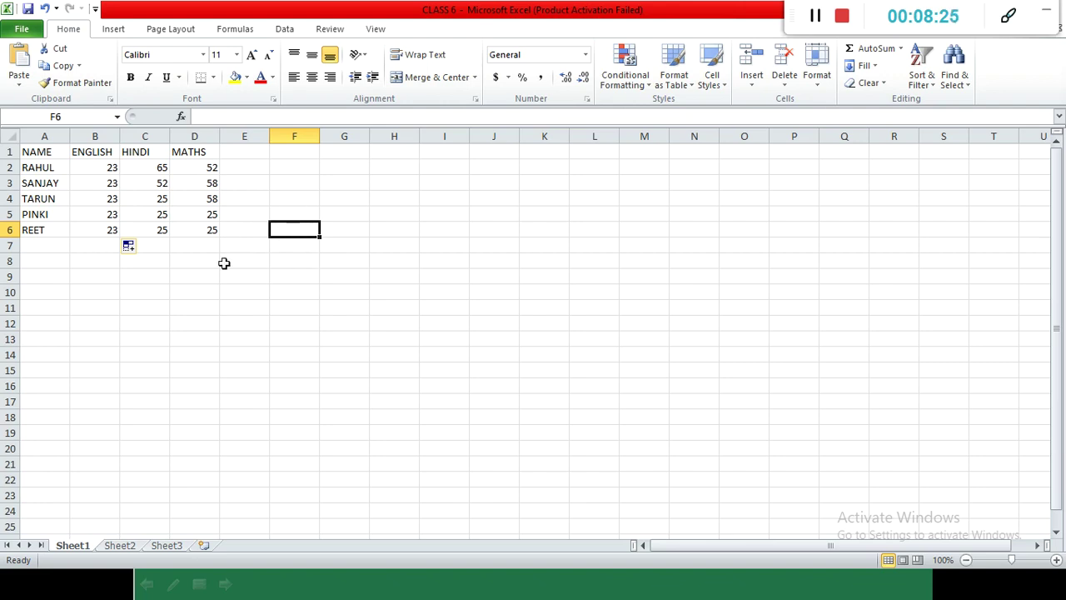
Edit cell A2 to change the first student's name to a different name with the same first letter.
left_click(52, 169)
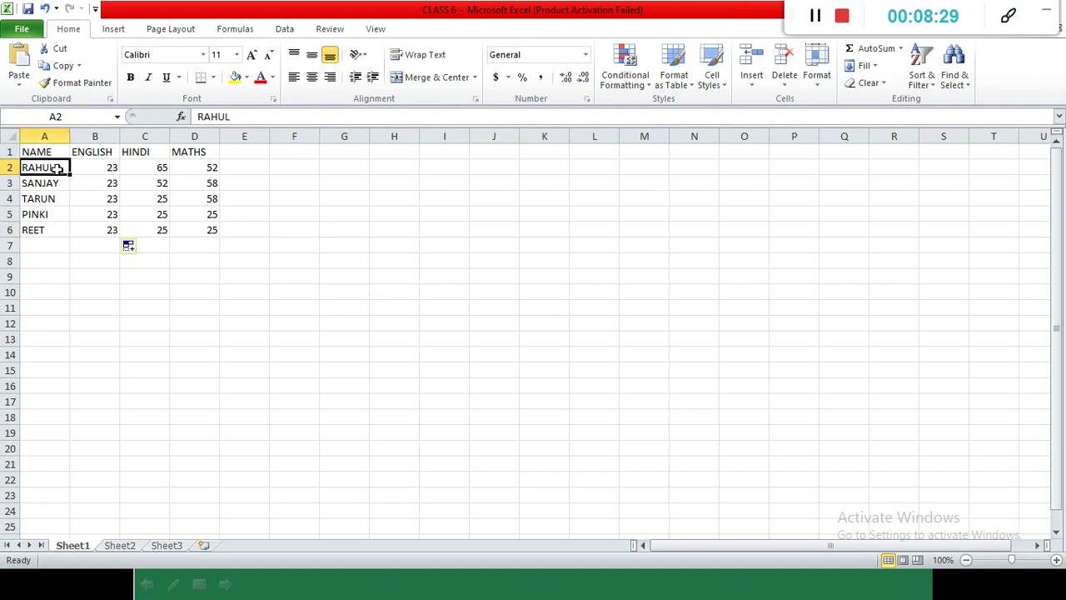
key("ctrl+c")
double_click(60, 167)
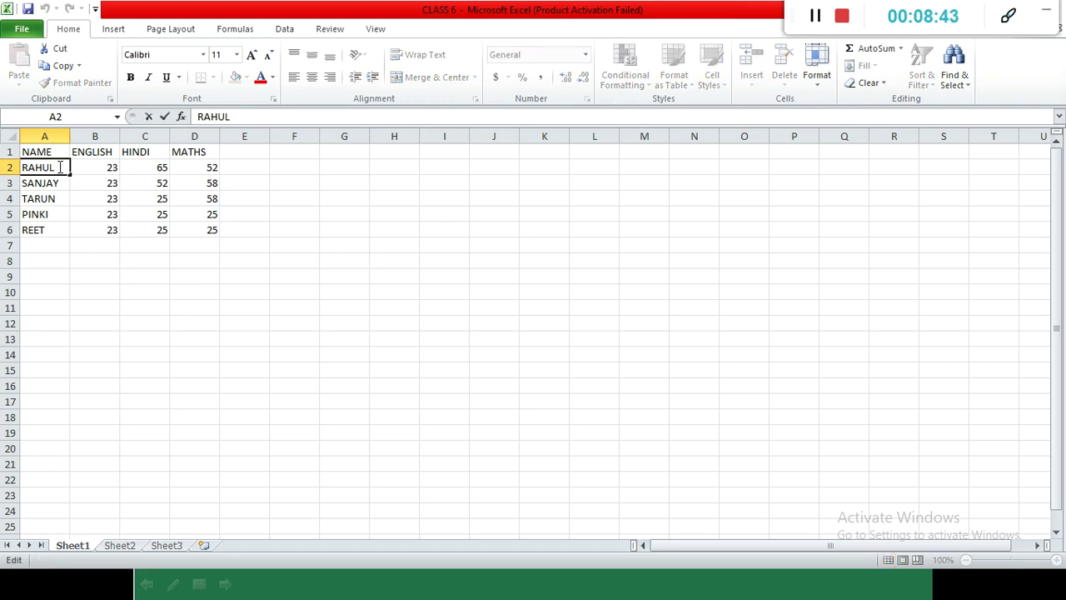
key("BackSpace")
key("BackSpace")
key("BackSpace")
key("BackSpace")
type("OHIT")
key("Return")
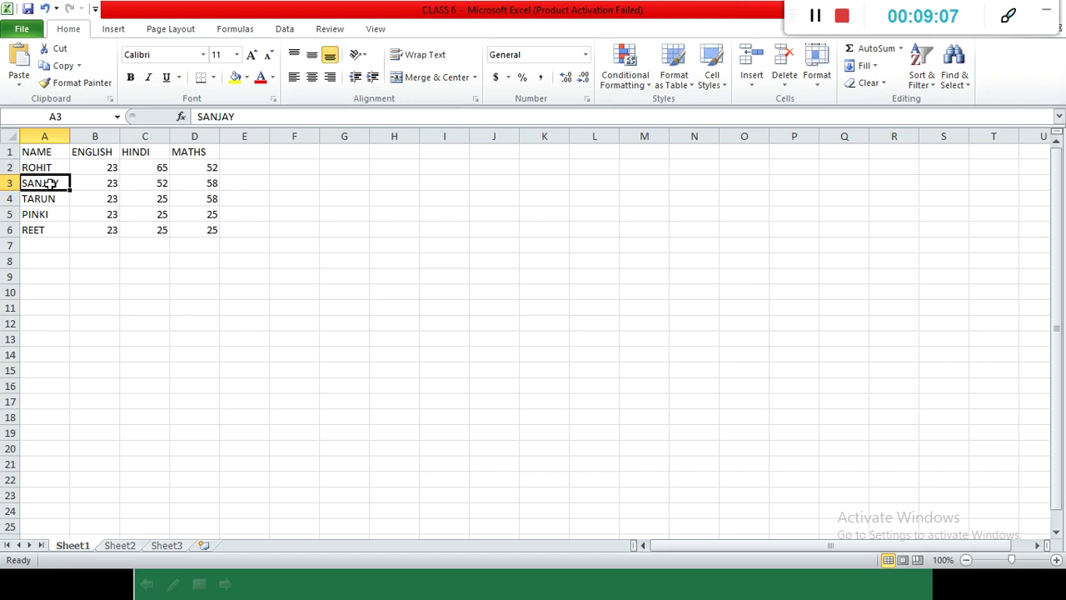
Delete cell A3 from the NAME column with the Shift cells up option.
right_click(50, 184)
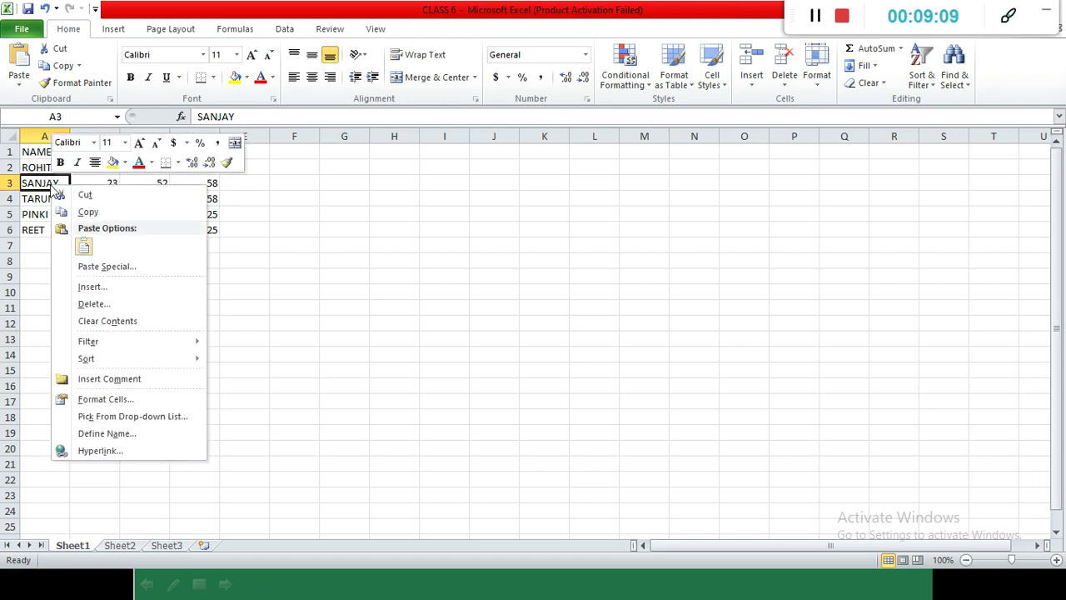
left_click(124, 301)
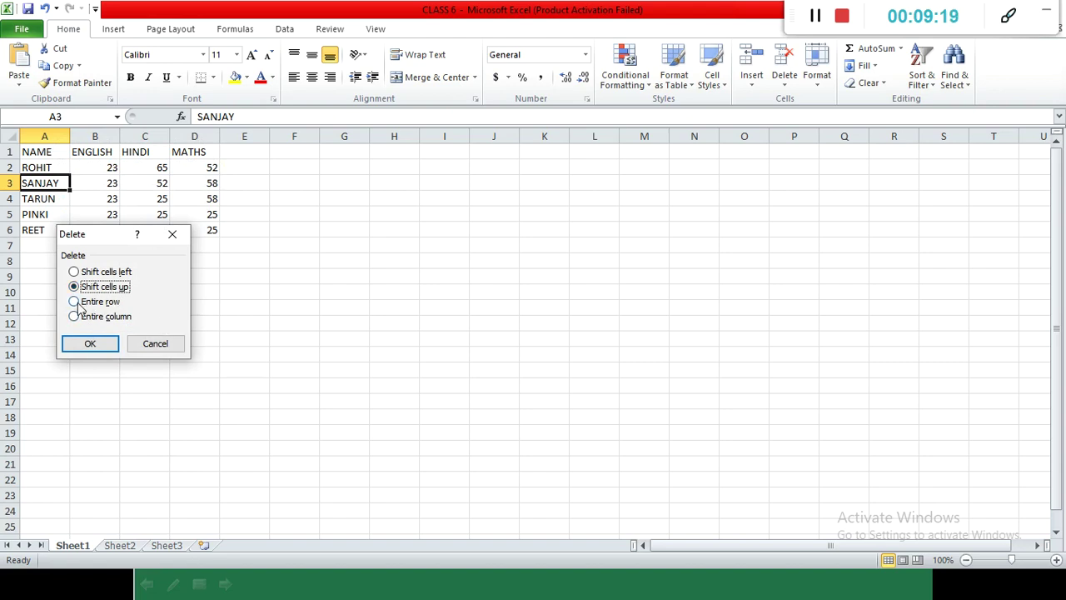
left_click(90, 347)
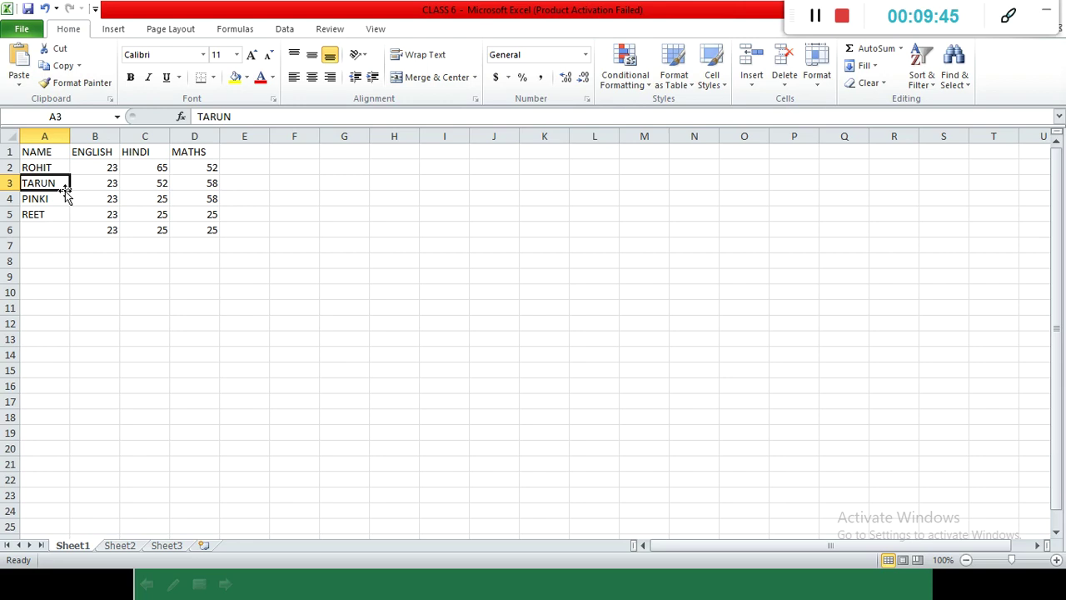
Undo the deletion of cell A3 in the NAME column.
left_click(45, 9)
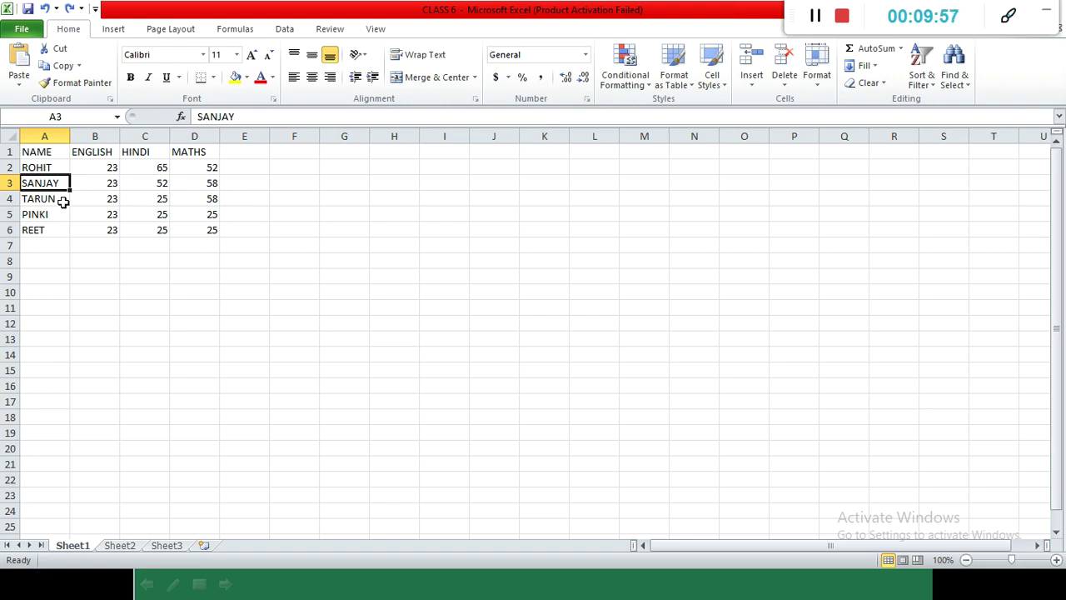
left_click(45, 8)
left_click(815, 17)
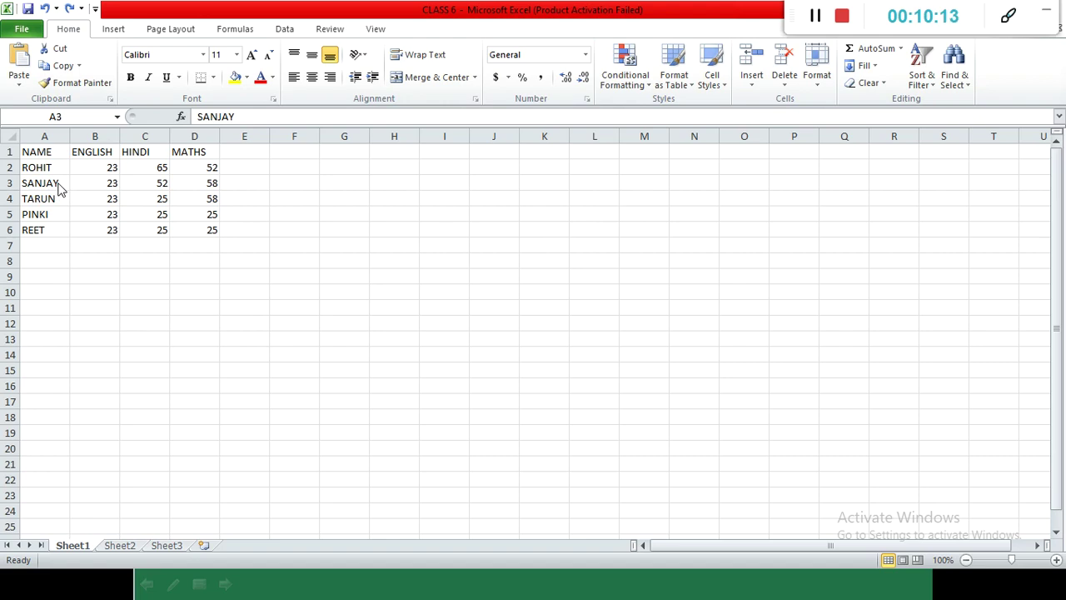
left_click(189, 154)
left_click_drag(189, 155, 204, 230)
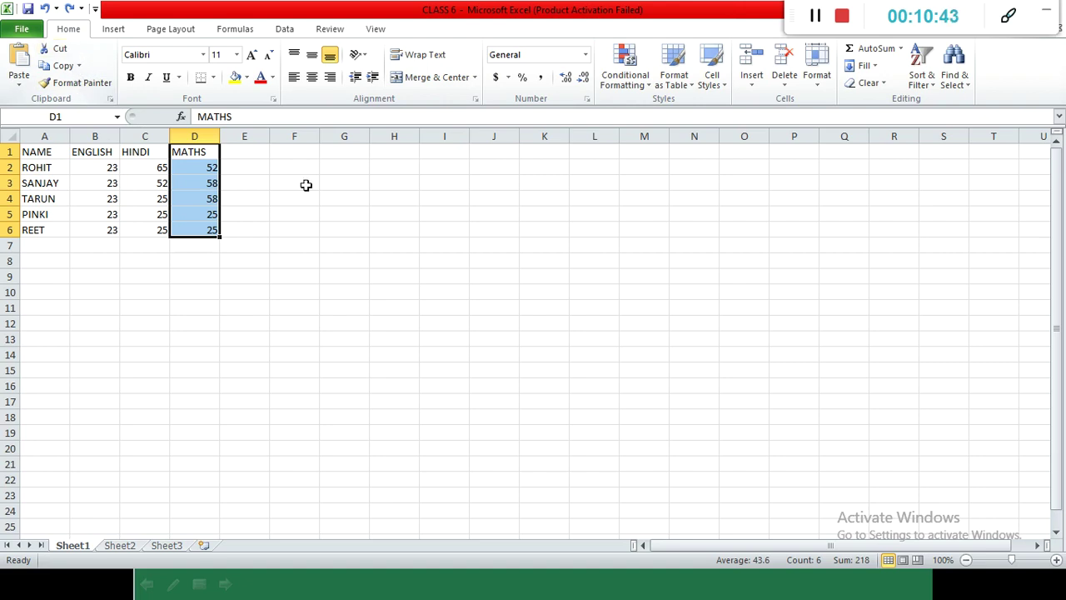
left_click(474, 218)
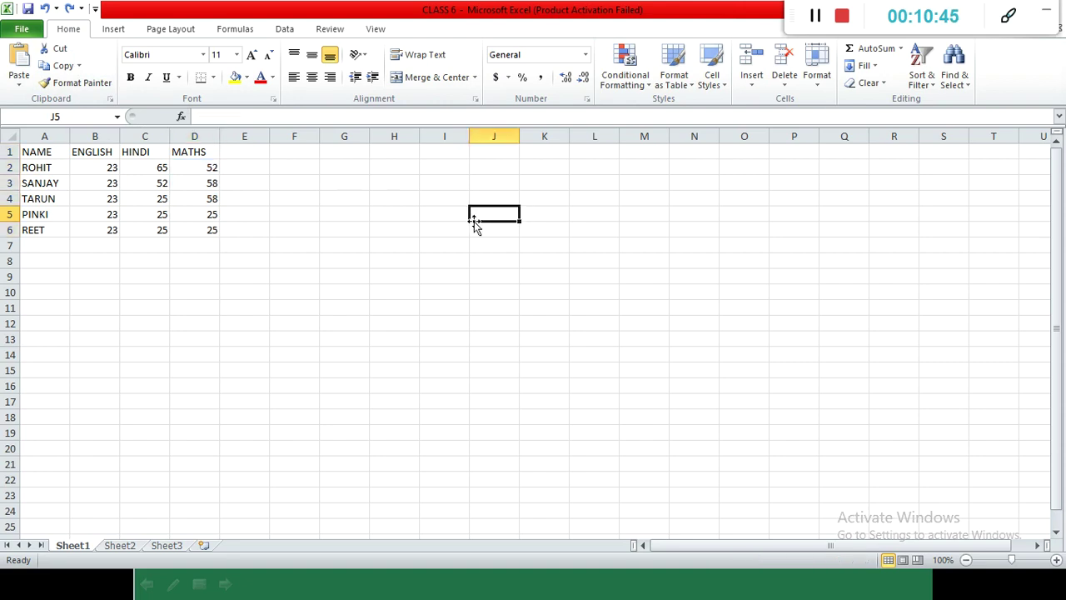
Cut the MATHS column data in D1:D6 and paste it starting at cell G1.
left_click(191, 152)
left_click_drag(191, 152, 198, 231)
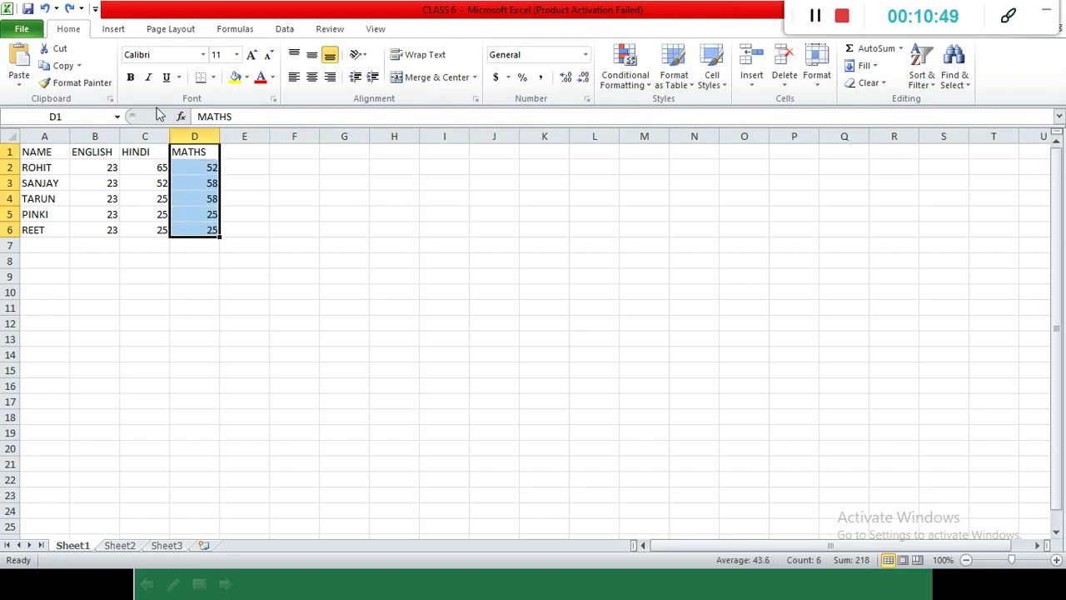
left_click(60, 50)
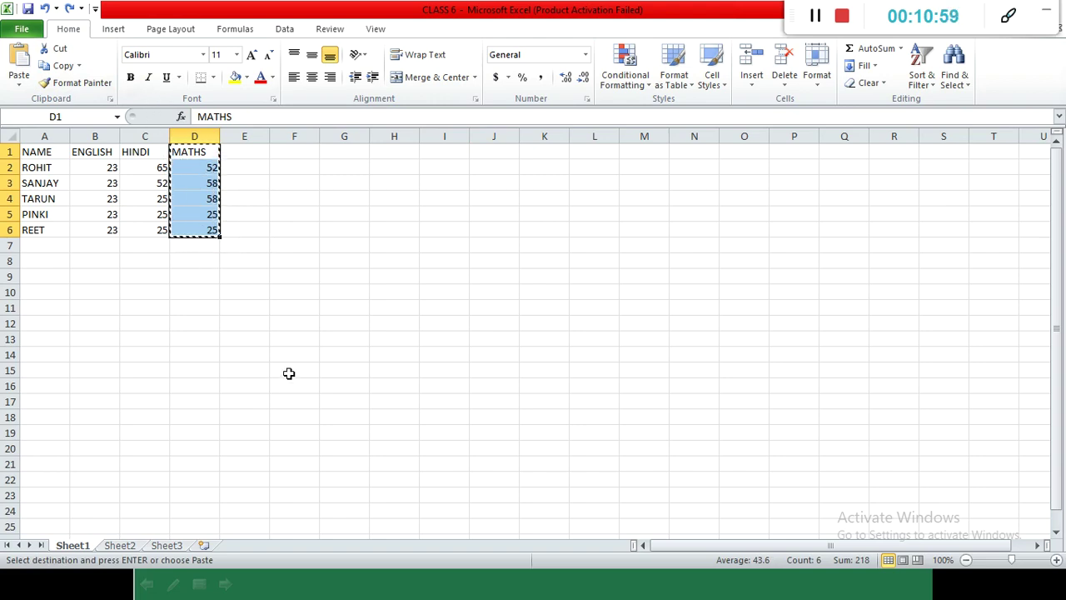
left_click(425, 244)
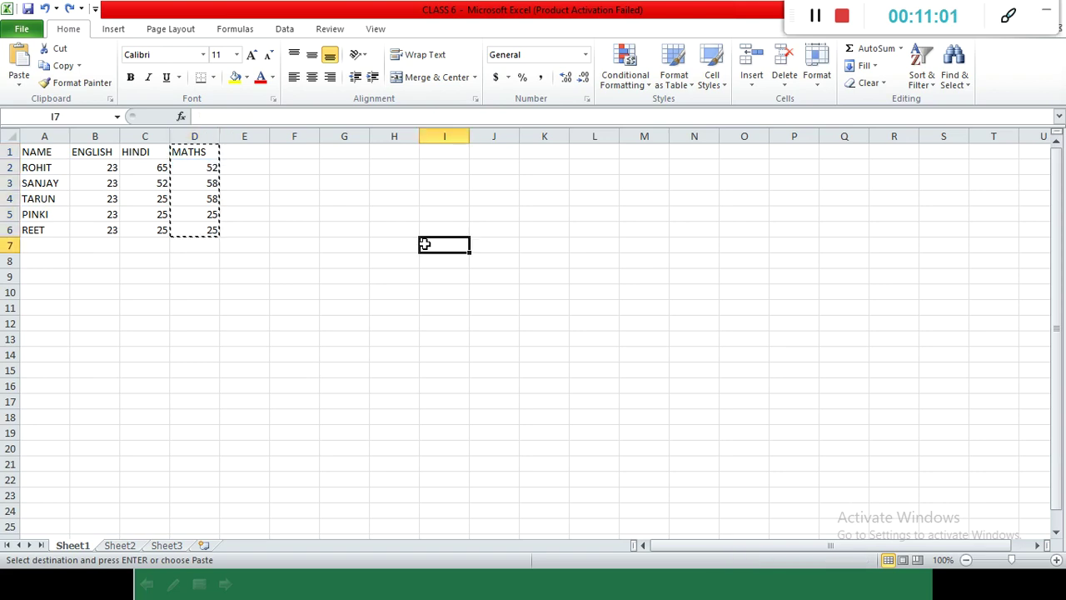
left_click(457, 150)
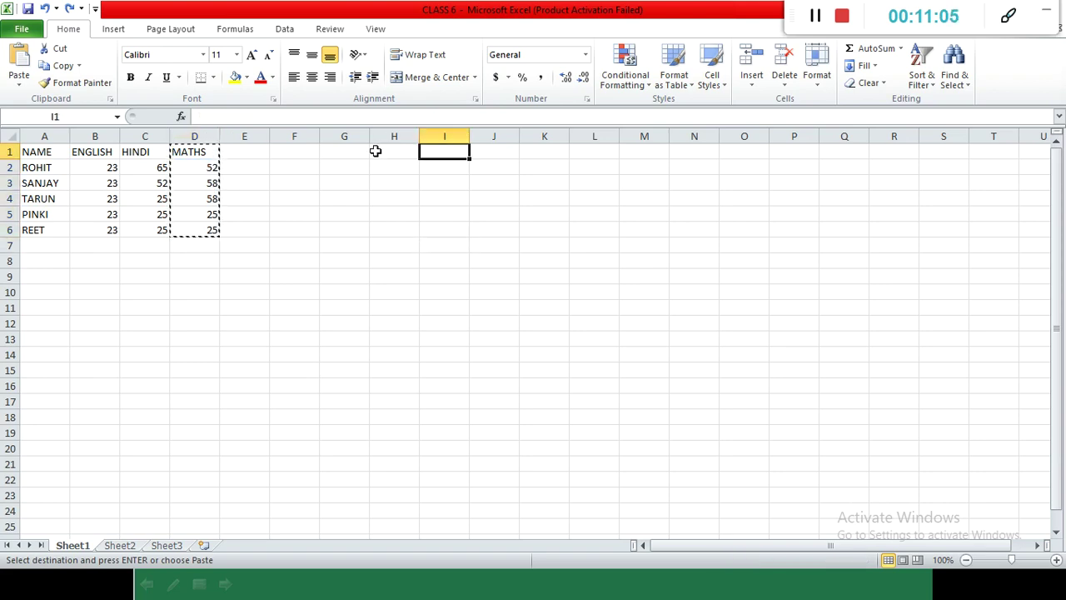
left_click(334, 148)
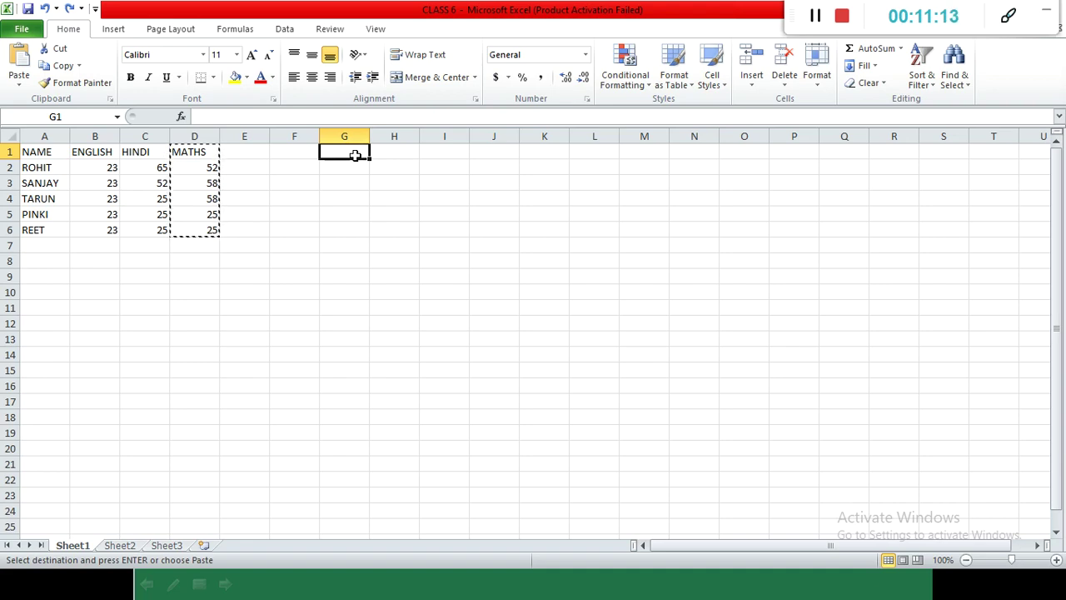
key("ctrl+v")
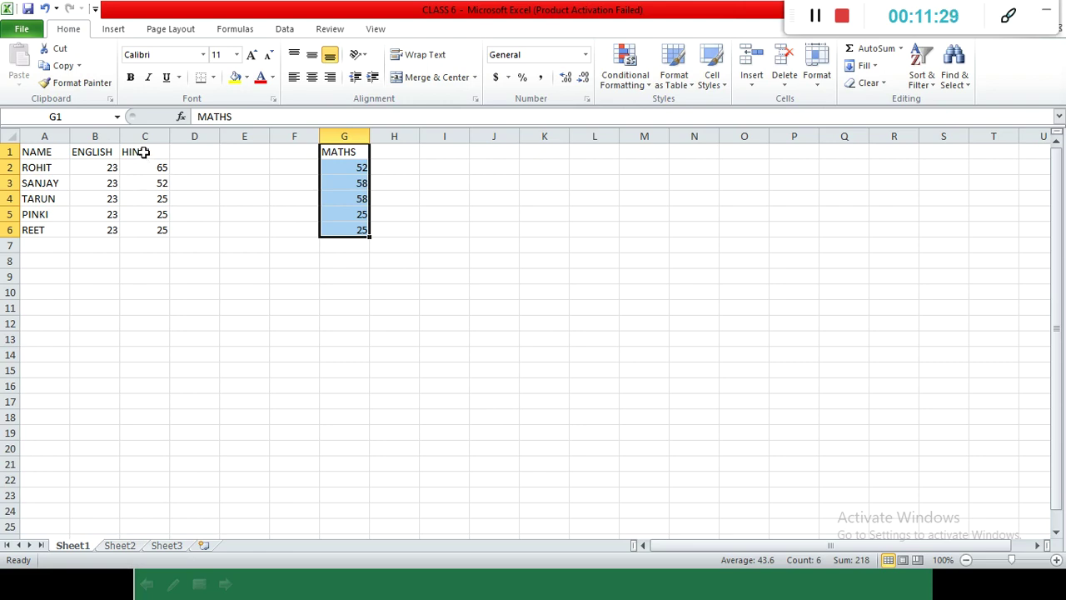
Copy the HINDI column range C1:C7 and paste it starting at cell F1, closing the paste options.
left_click_drag(143, 152, 149, 242)
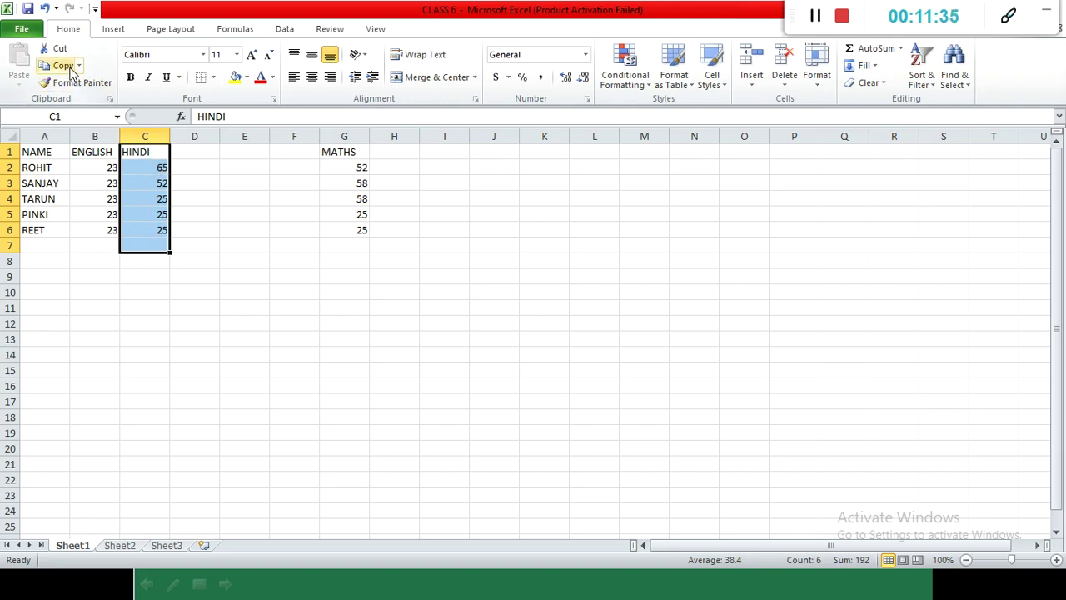
left_click(46, 65)
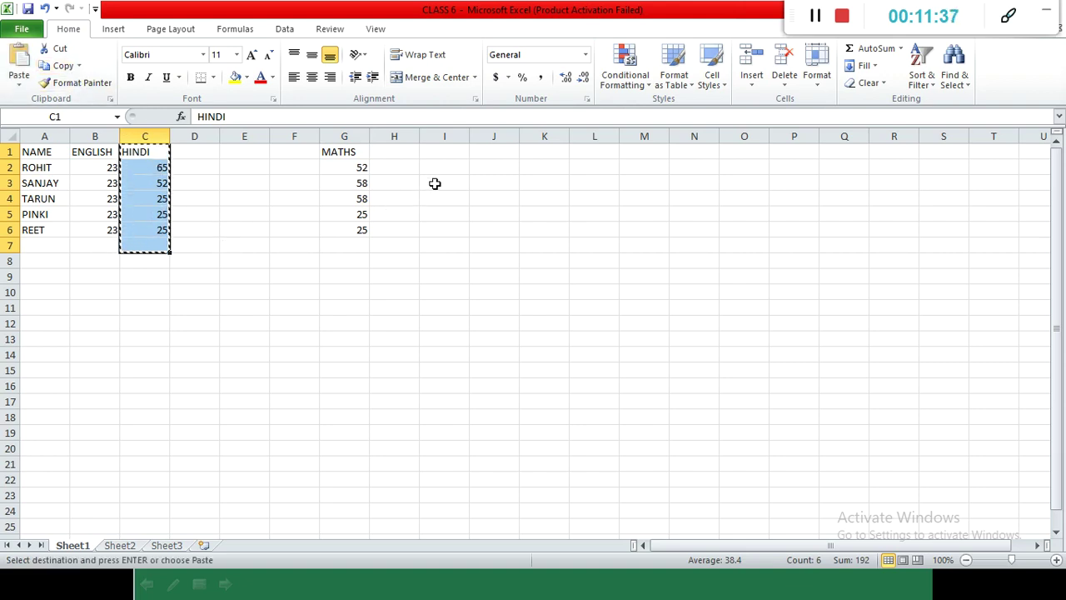
left_click(448, 151)
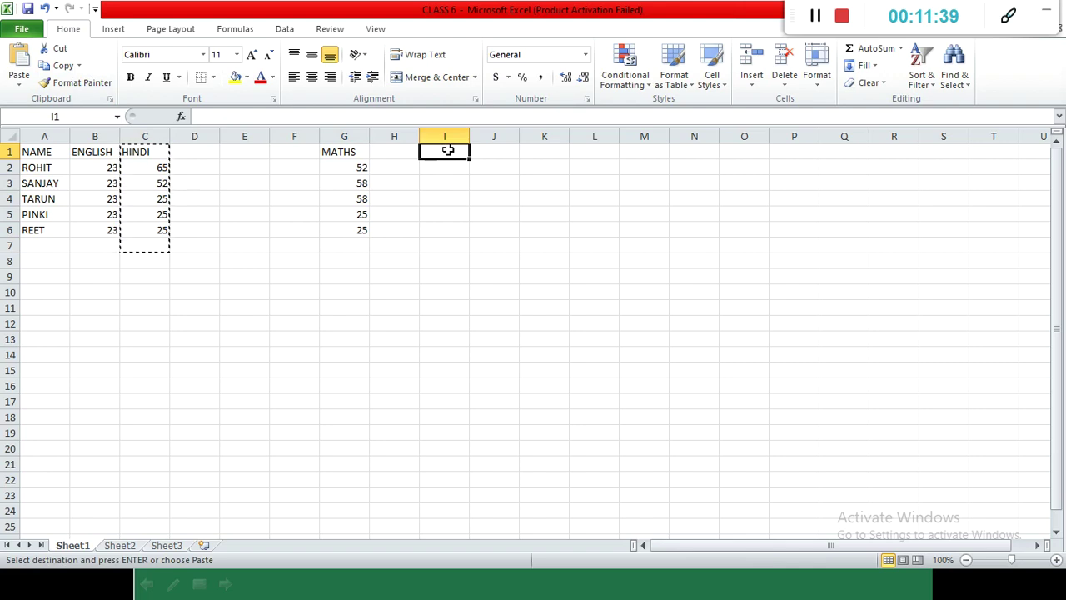
left_click(404, 149)
left_click(308, 151)
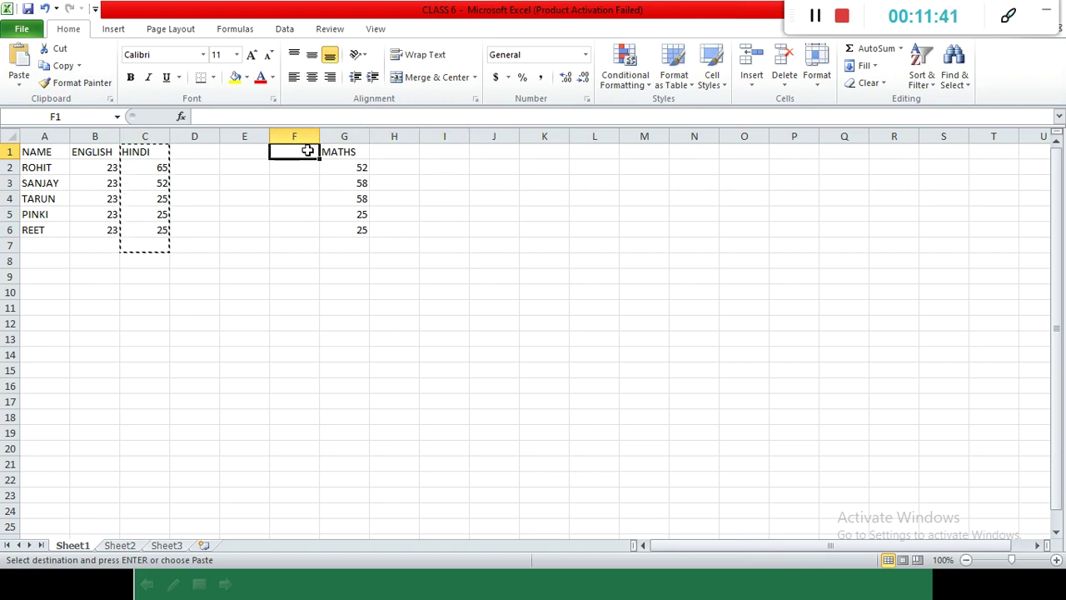
key("ctrl+v")
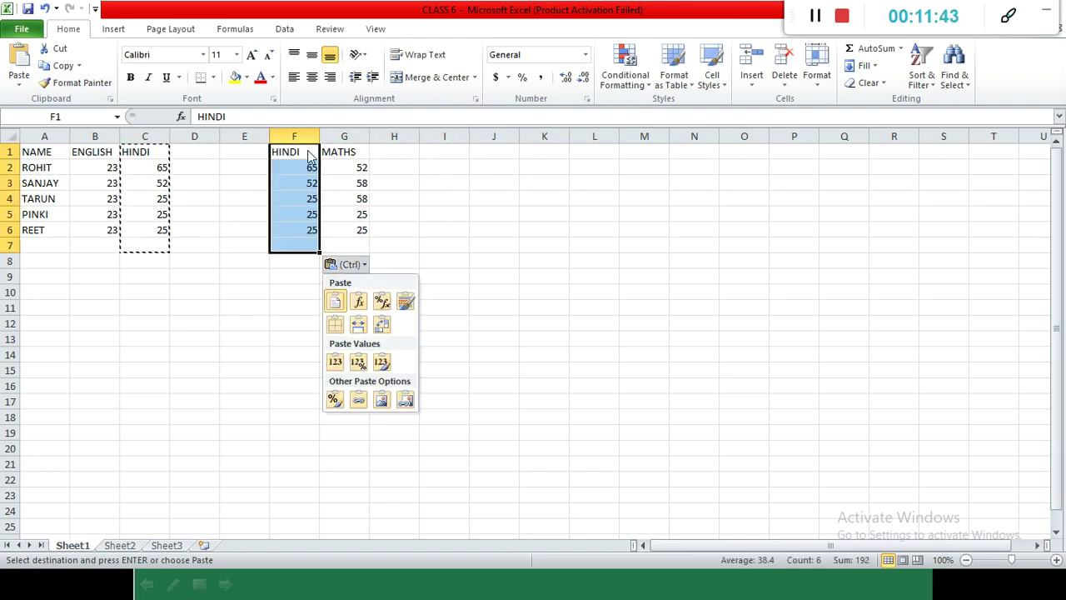
key("Escape")
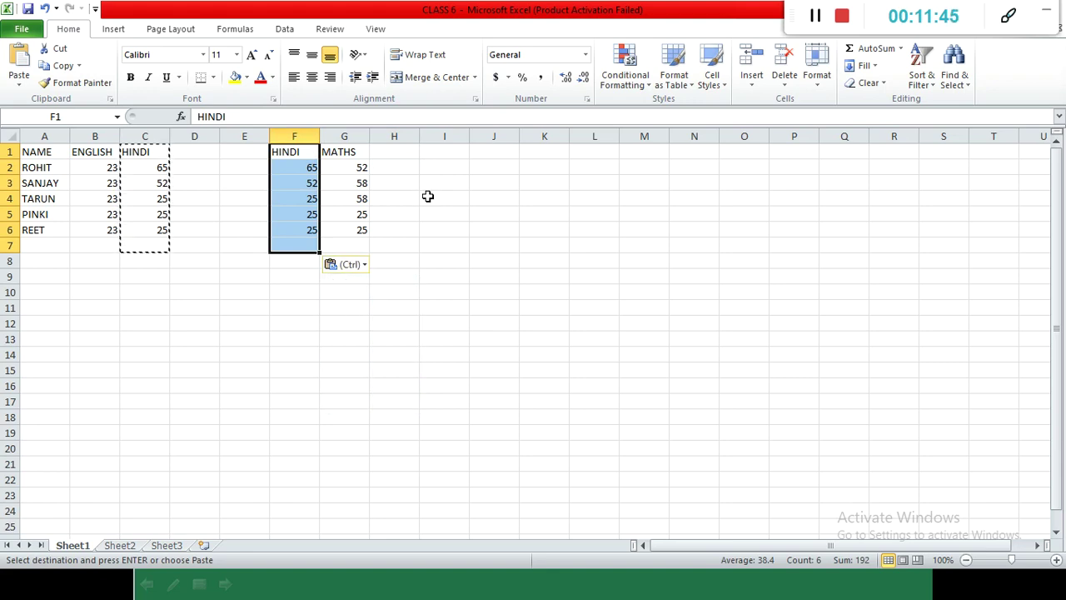